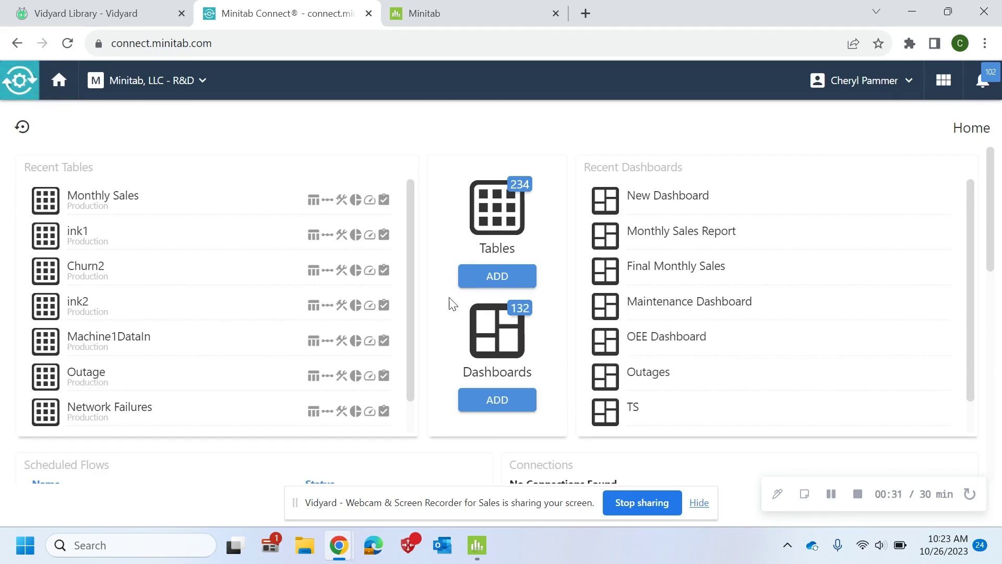
Begin a new table from the Tables section and browse the Datasets source types.
click(511, 282)
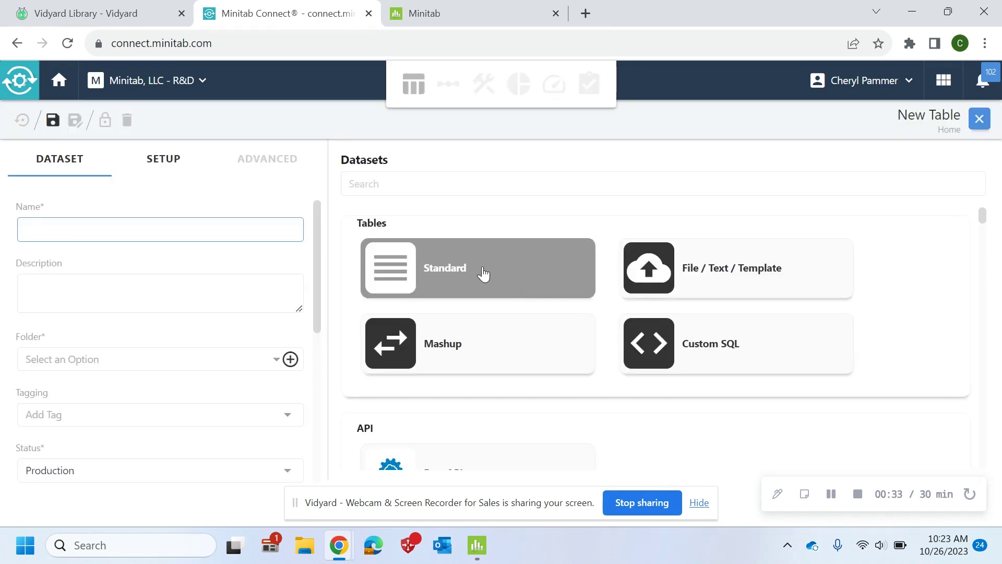
scroll(535, 272, down, 3)
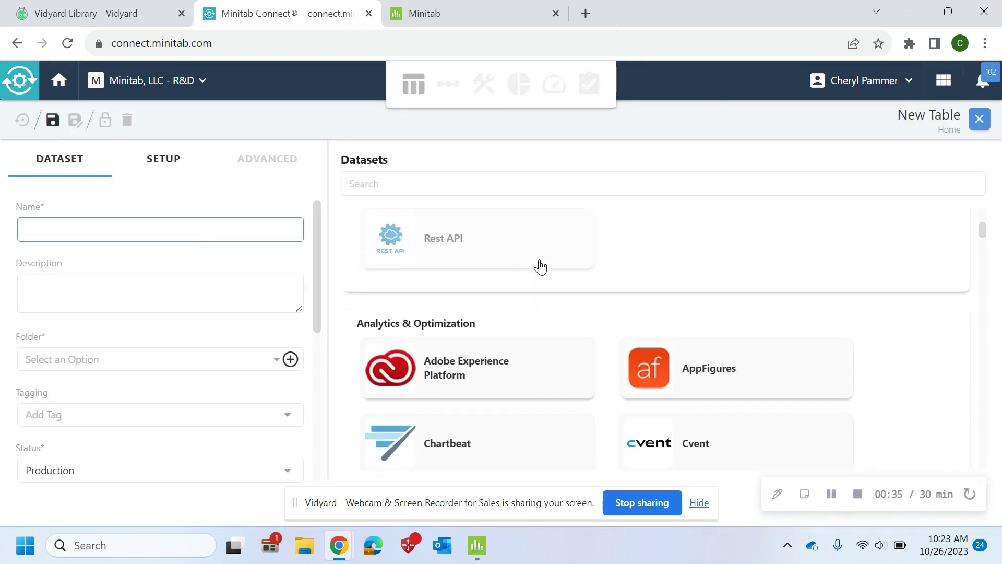
scroll(539, 266, down, 1)
scroll(540, 267, down, 1)
scroll(540, 266, down, 2)
scroll(541, 266, down, 3)
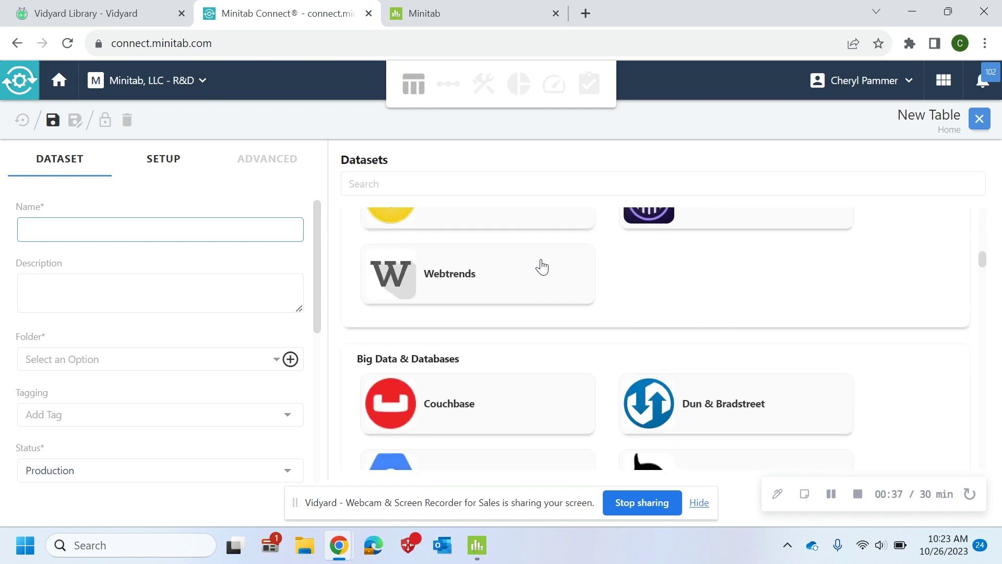
scroll(541, 266, down, 2)
scroll(539, 269, down, 3)
scroll(538, 273, down, 4)
scroll(533, 282, up, 5)
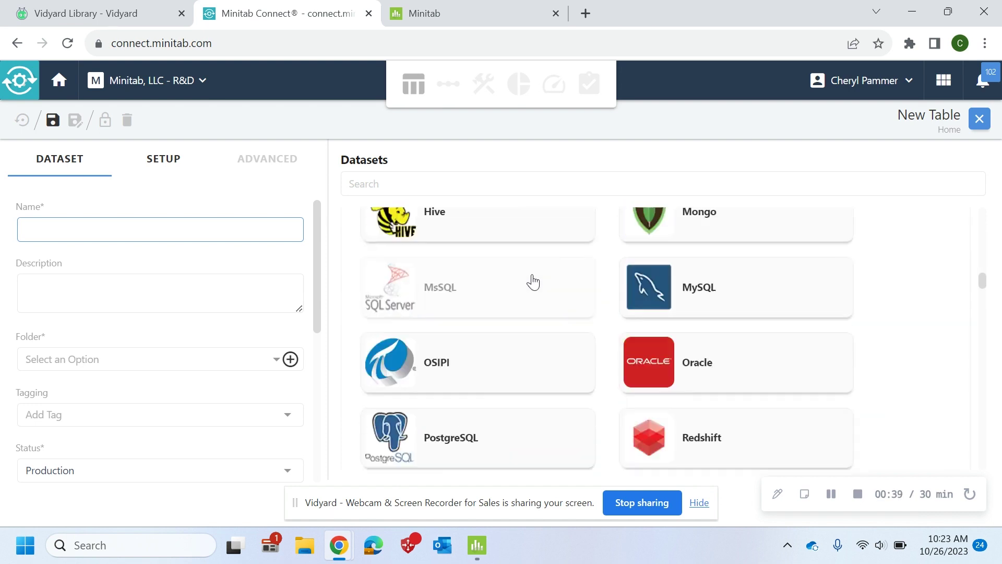
scroll(533, 280, up, 5)
scroll(533, 280, up, 5)
scroll(533, 281, up, 5)
scroll(533, 282, up, 3)
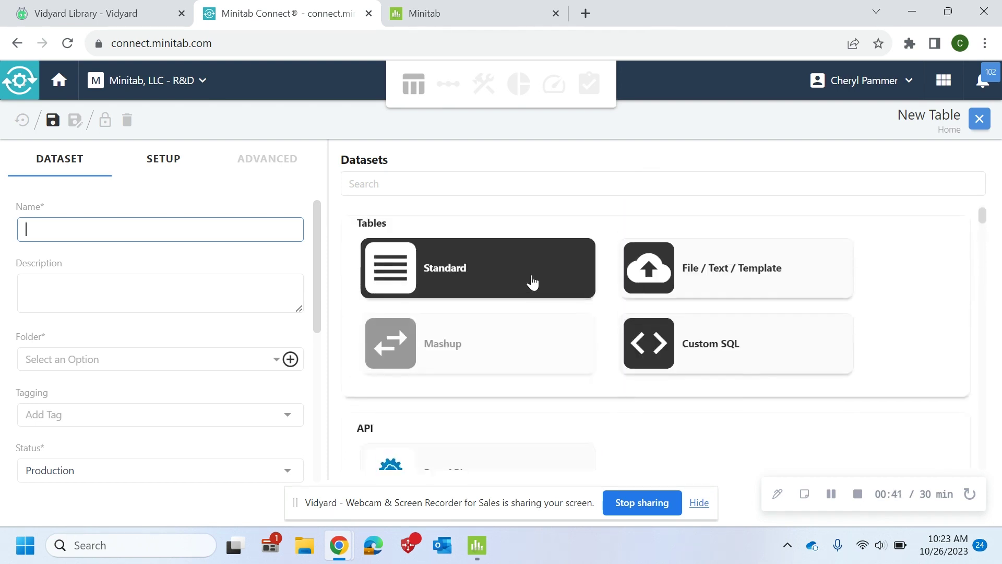
scroll(531, 281, down, 2)
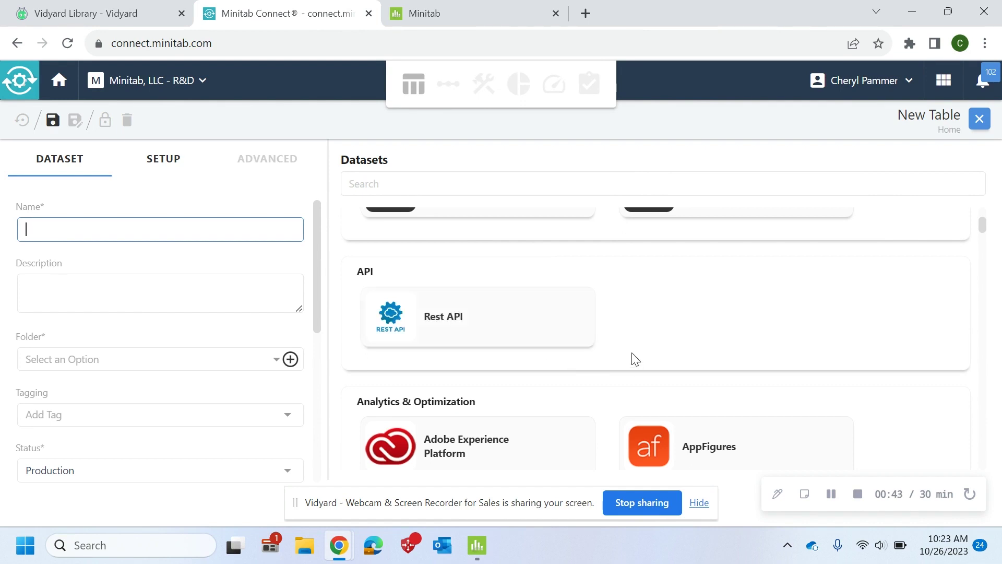
scroll(631, 358, up, 2)
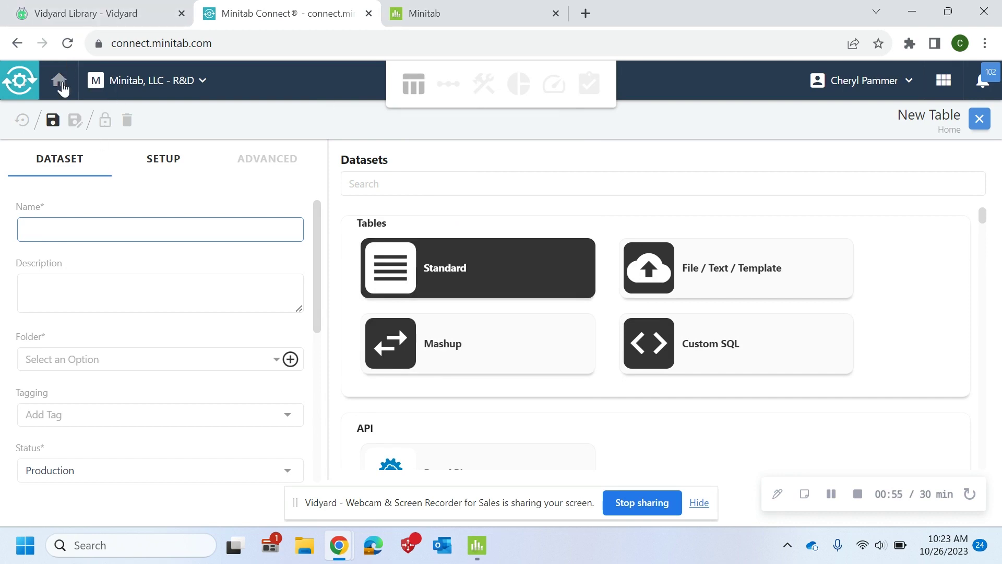
Open the Monthly Sales table's default view with its Date and Sales fields.
click(60, 83)
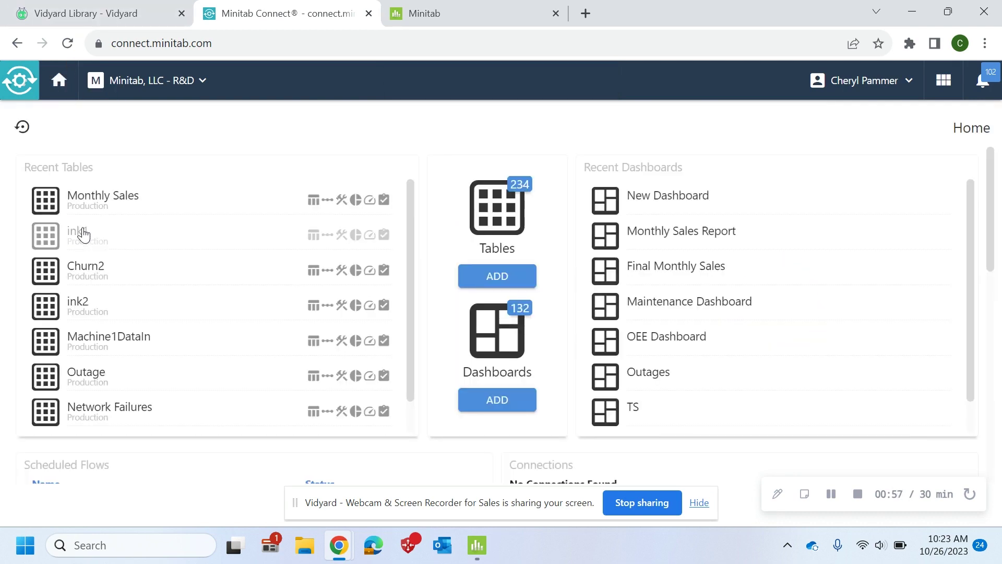
click(103, 195)
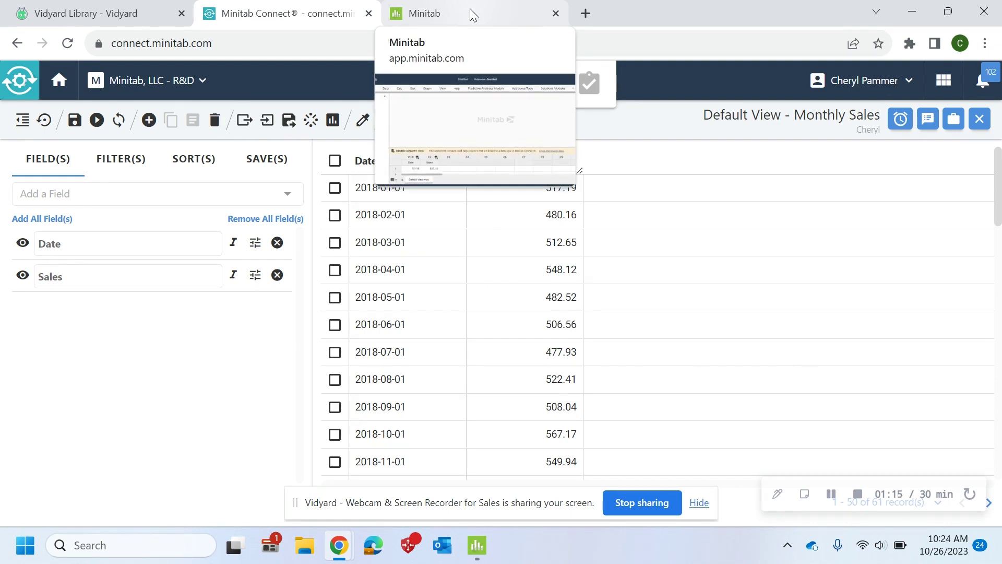
click(472, 7)
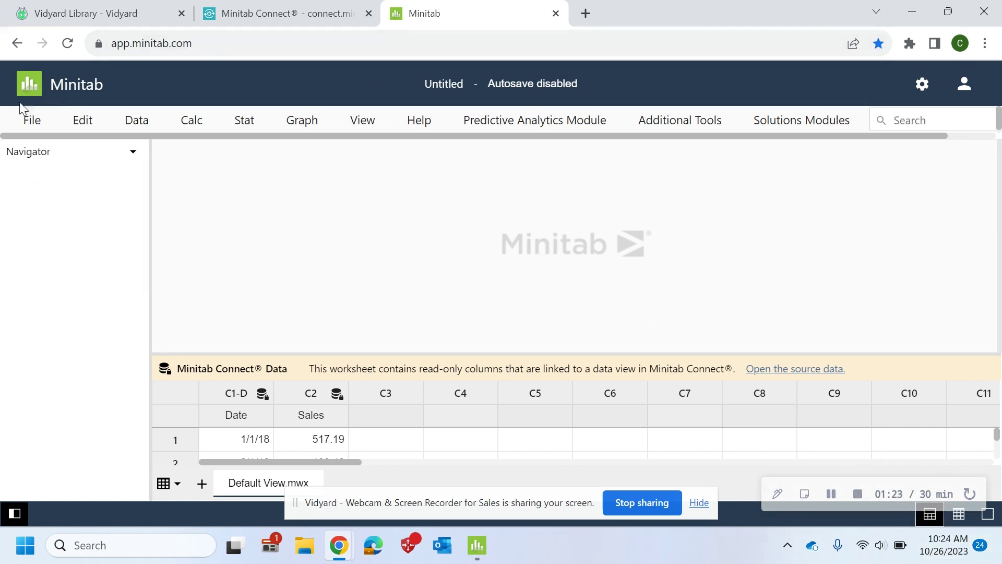
Open the linked Minitab Connect source data, then close that tab to return to the worksheet.
click(35, 123)
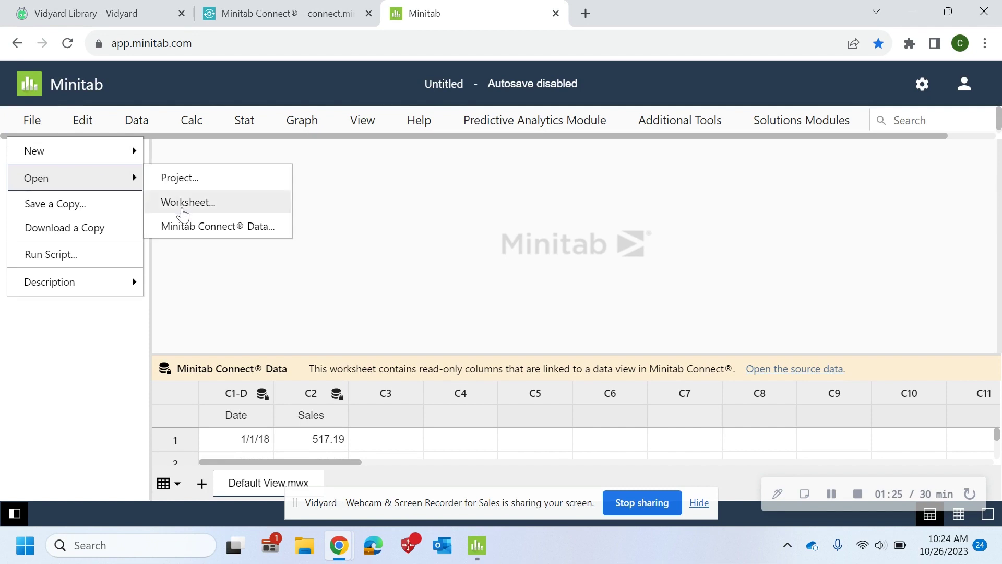
mouse_move(74, 177)
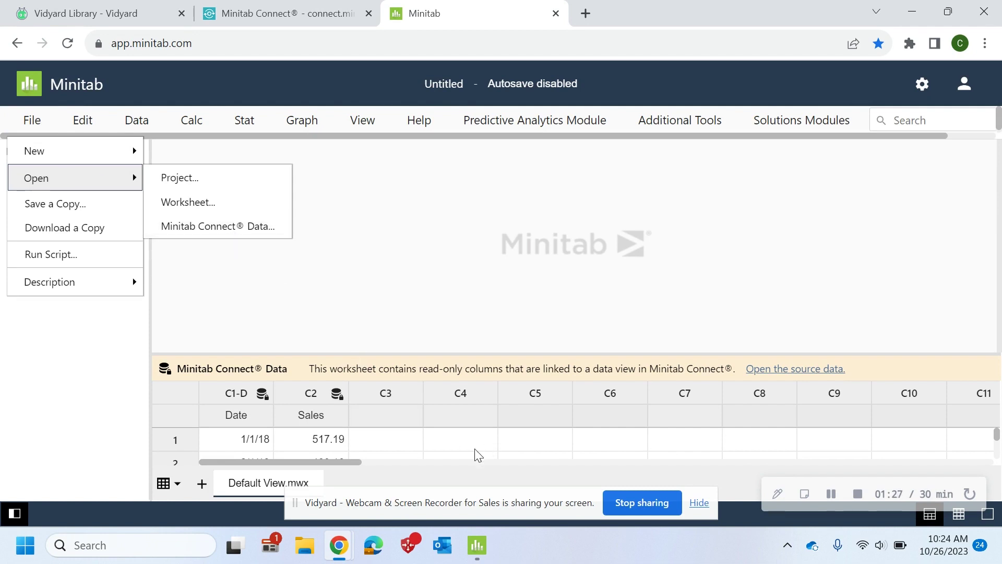
click(478, 454)
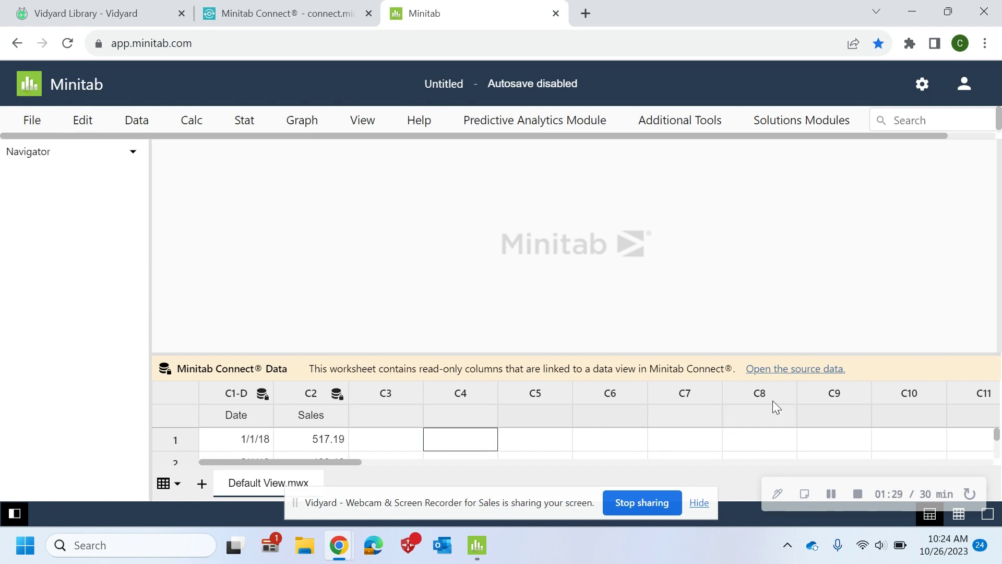
click(796, 368)
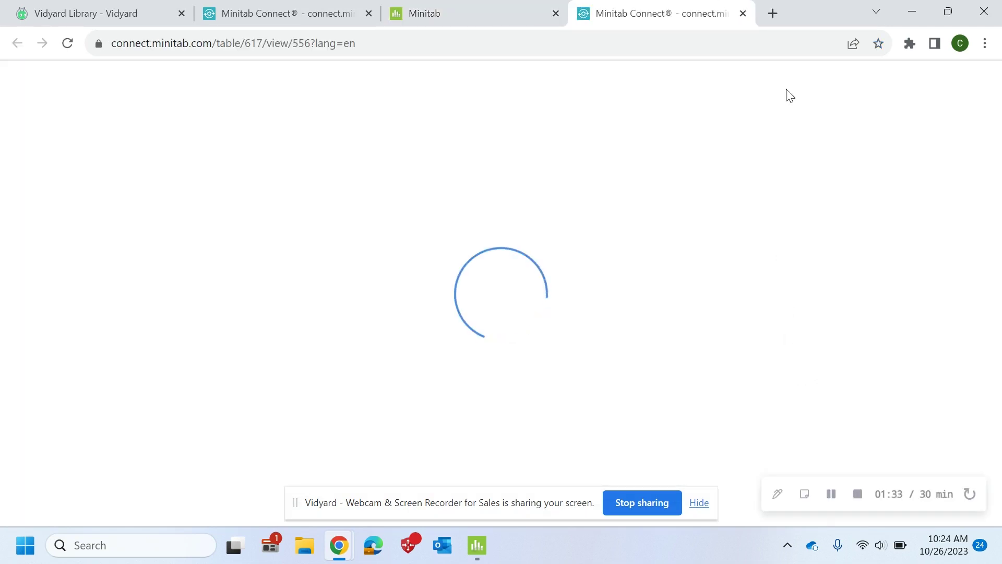
click(743, 13)
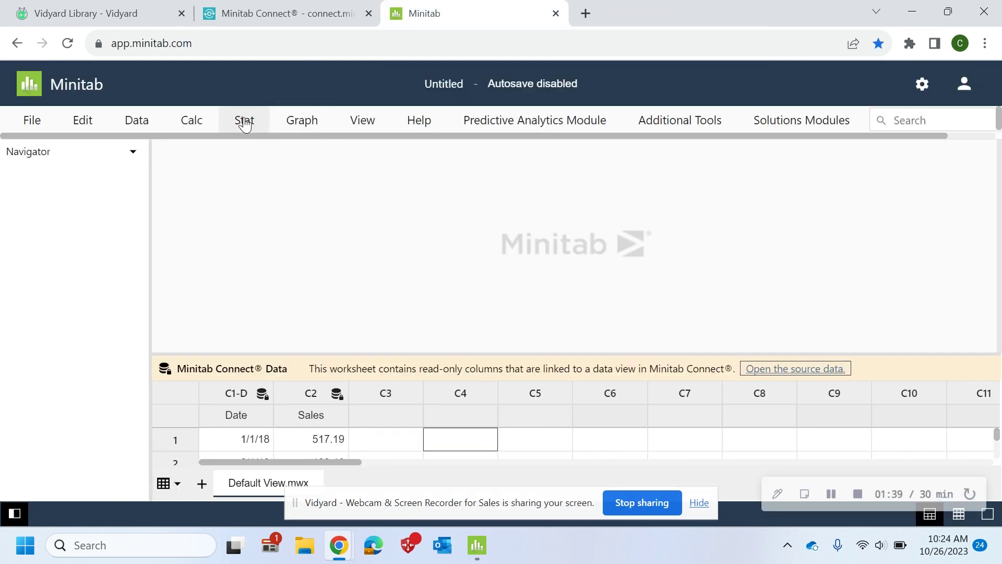
click(244, 121)
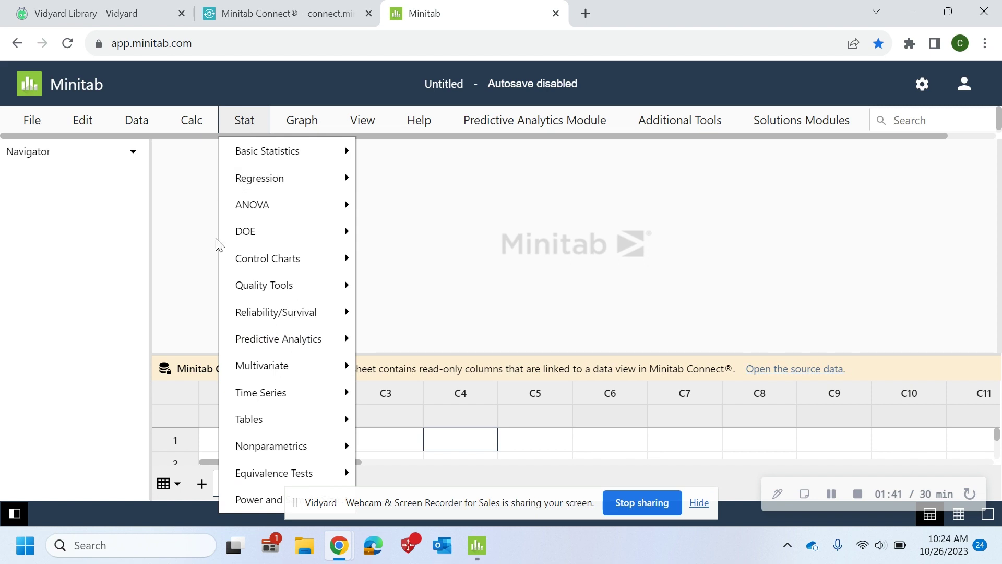
Decompose the Sales series with seasonal length 12 and generate 6 forecasts.
click(248, 398)
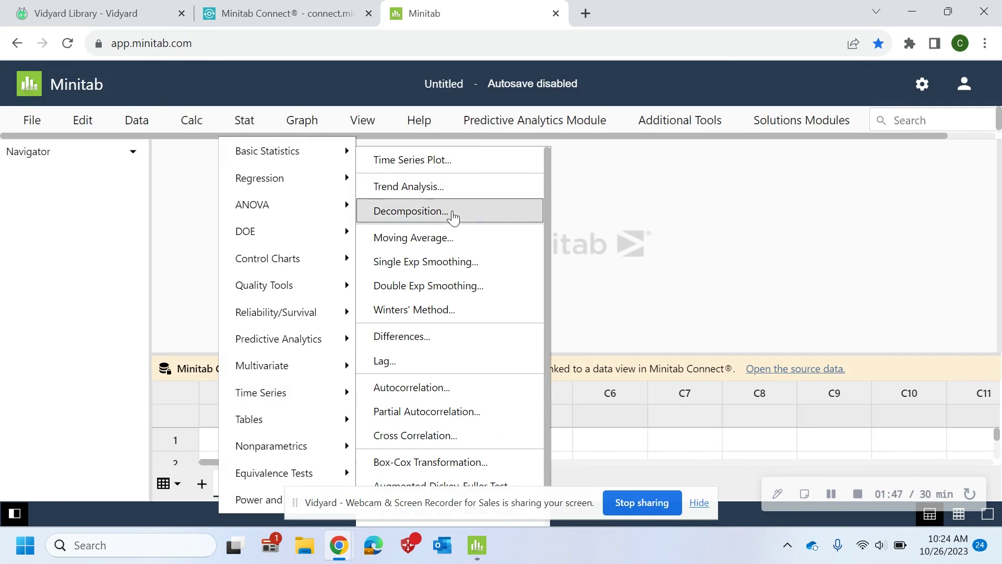
click(453, 217)
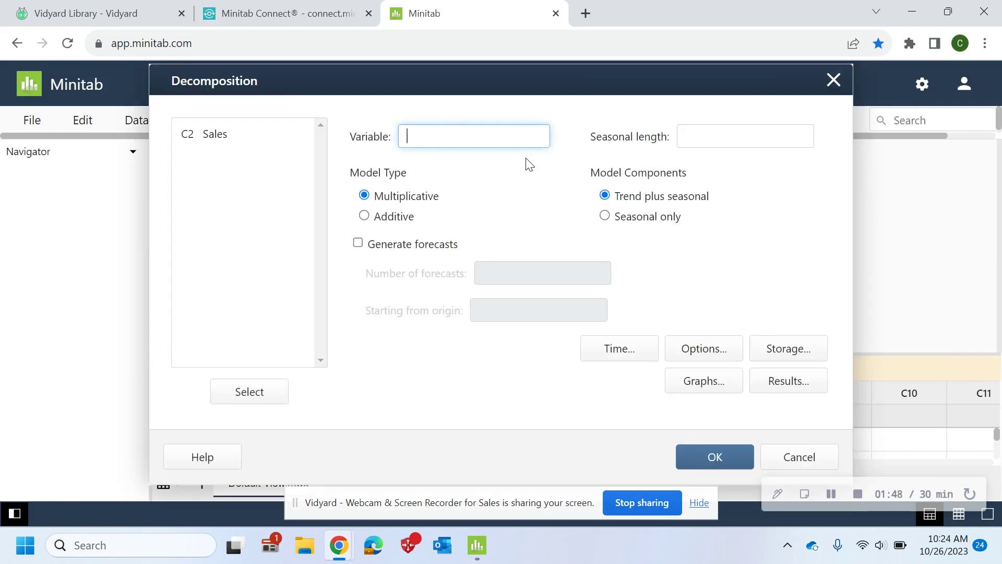
double_click(217, 136)
text(12)
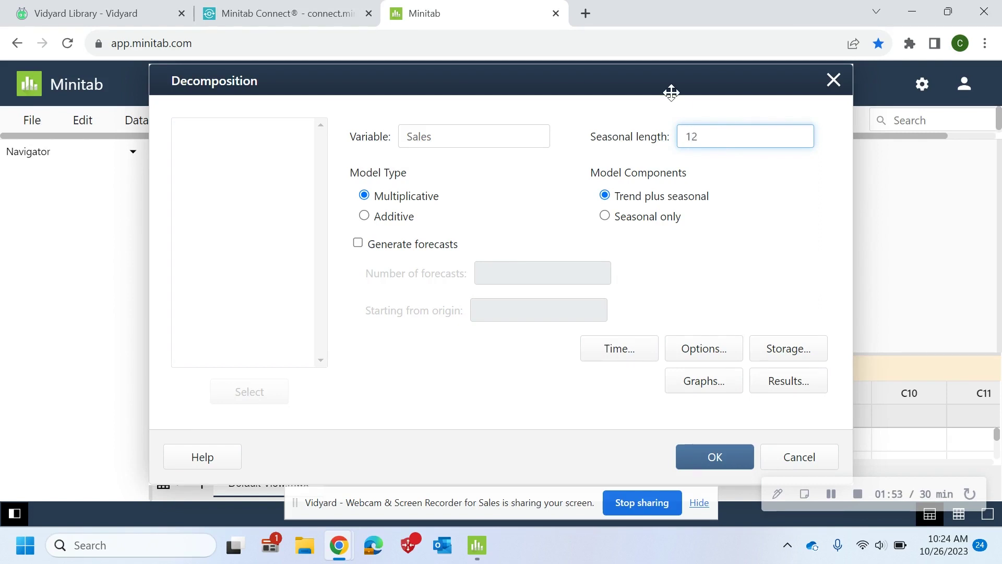
click(429, 245)
click(488, 273)
text(6)
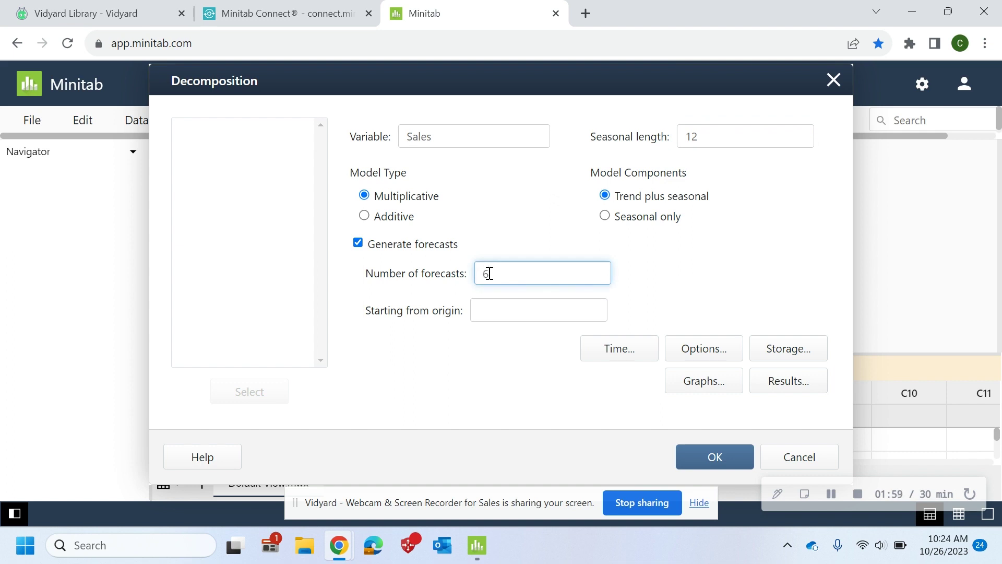
click(715, 457)
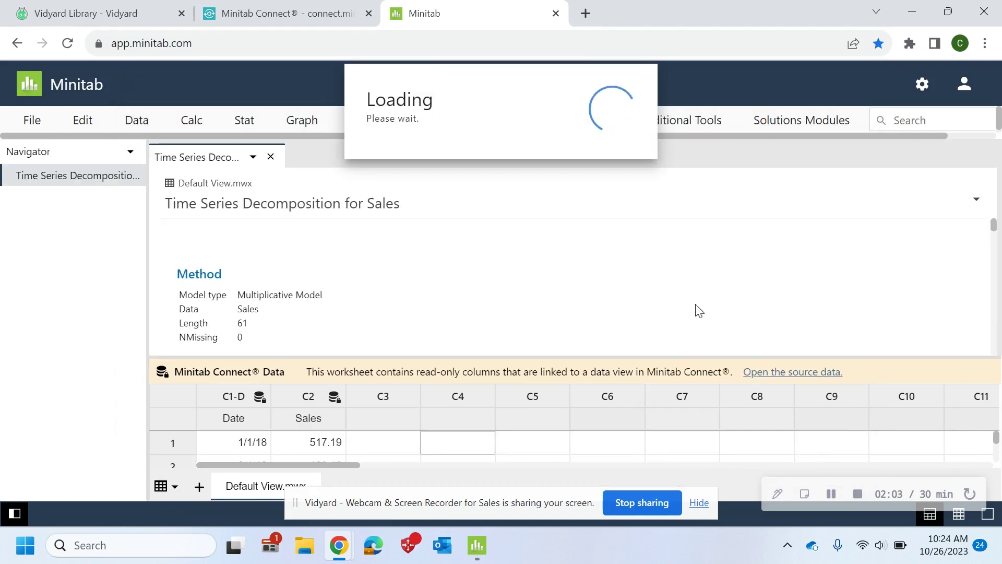
scroll(698, 310, down, 5)
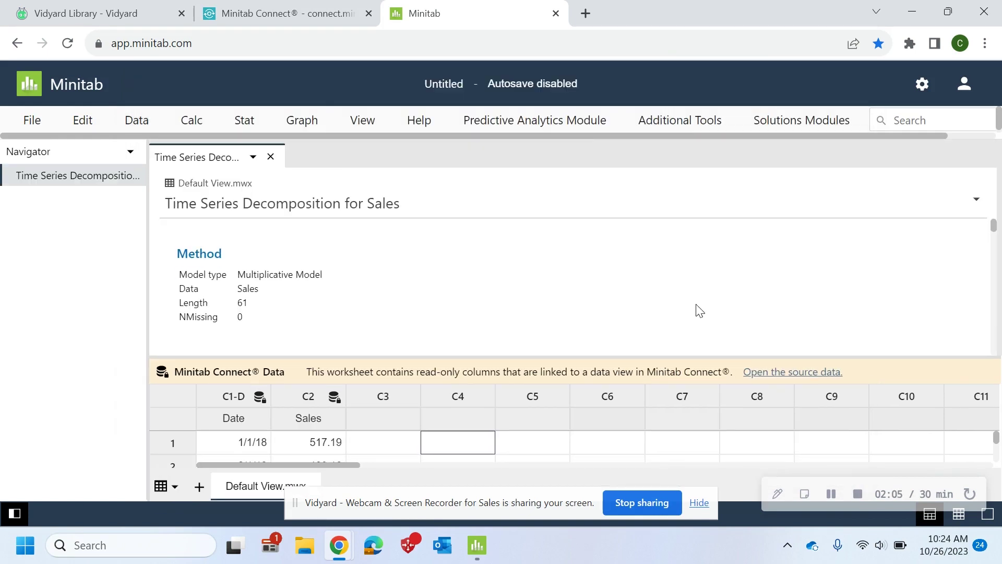
scroll(700, 310, up, 2)
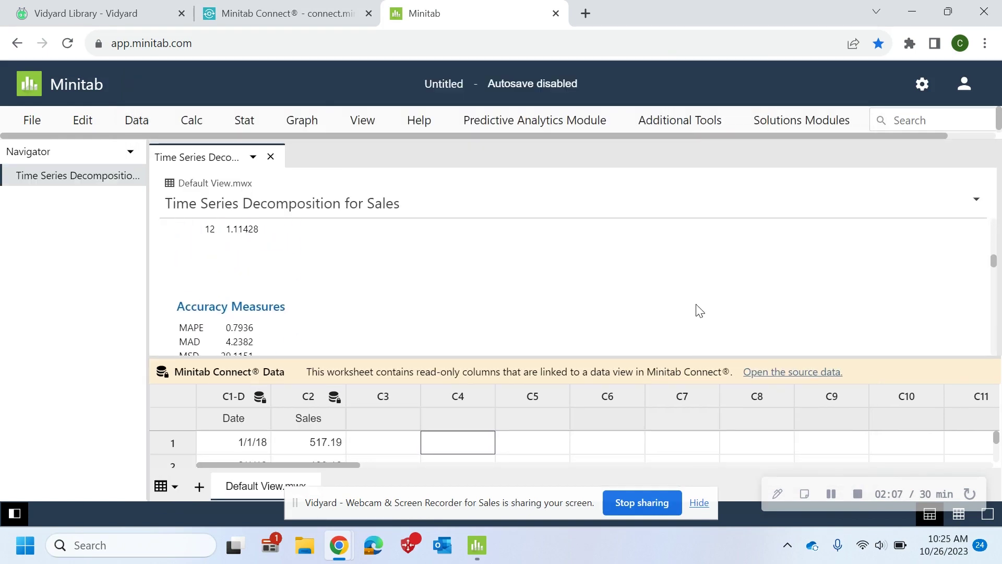
scroll(701, 310, up, 2)
scroll(702, 309, up, 1)
scroll(704, 308, up, 1)
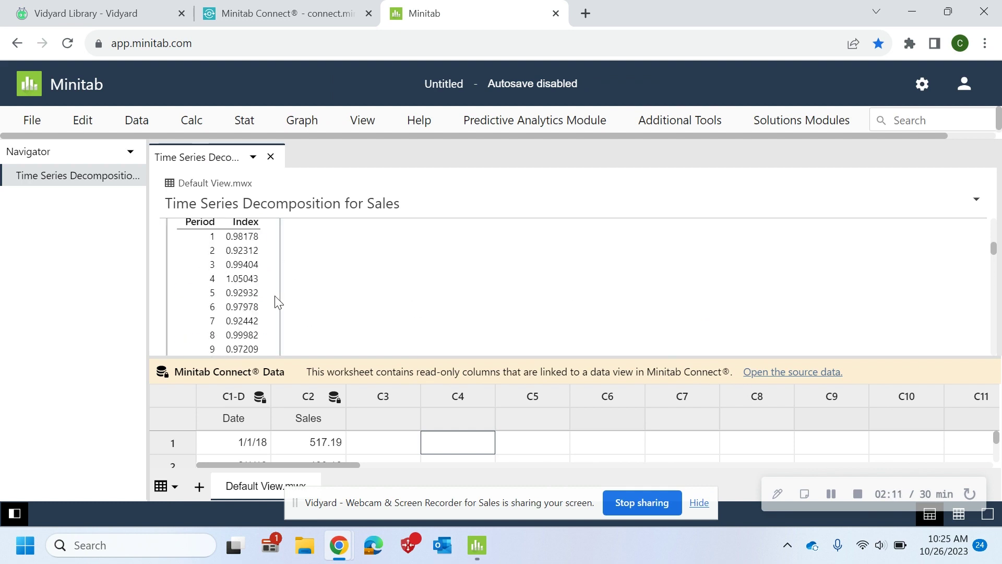
scroll(274, 307, down, 1)
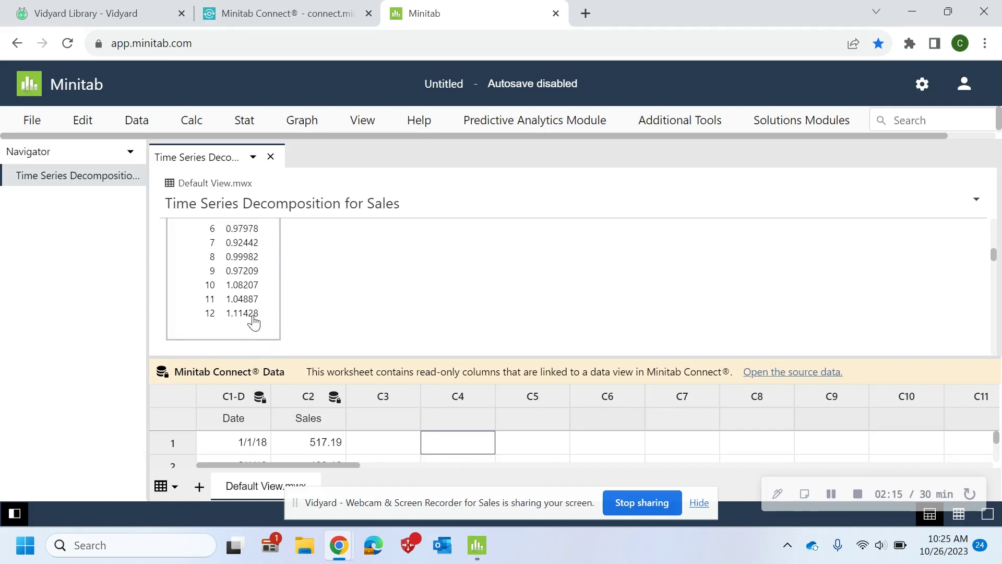
scroll(252, 321, up, 1)
scroll(253, 322, up, 1)
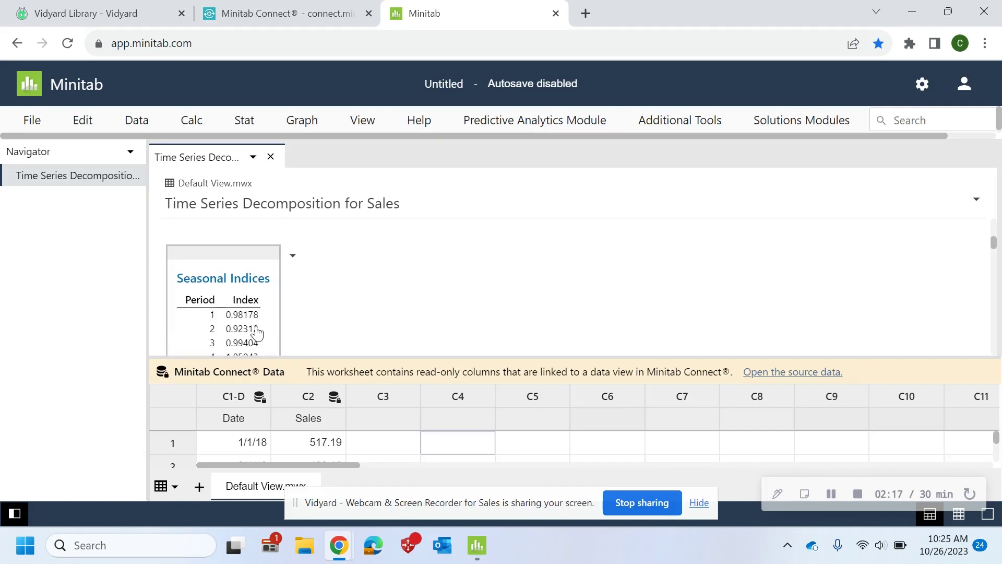
scroll(258, 313, down, 2)
scroll(410, 285, down, 3)
scroll(410, 286, down, 3)
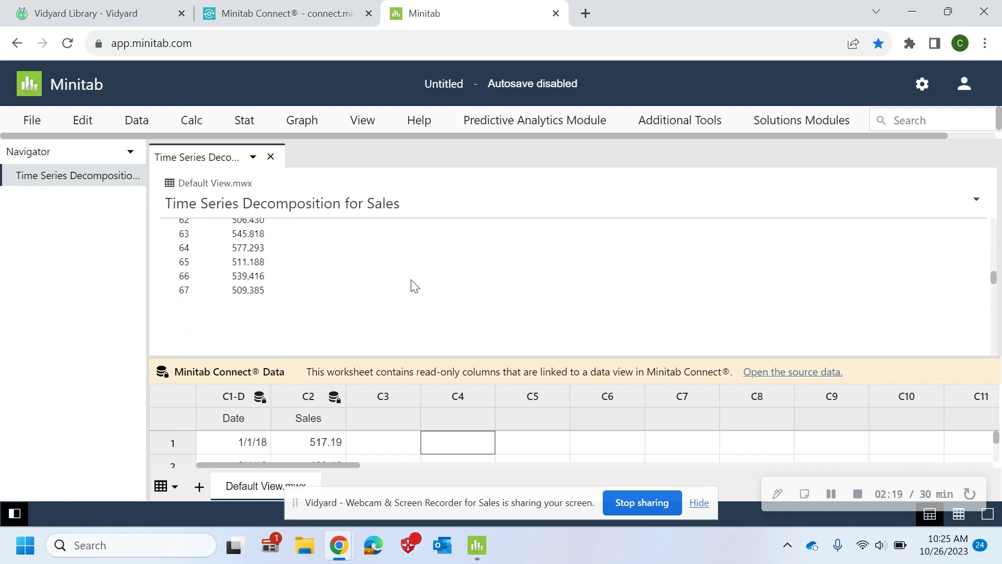
scroll(413, 286, down, 3)
scroll(412, 287, up, 1)
scroll(413, 286, up, 2)
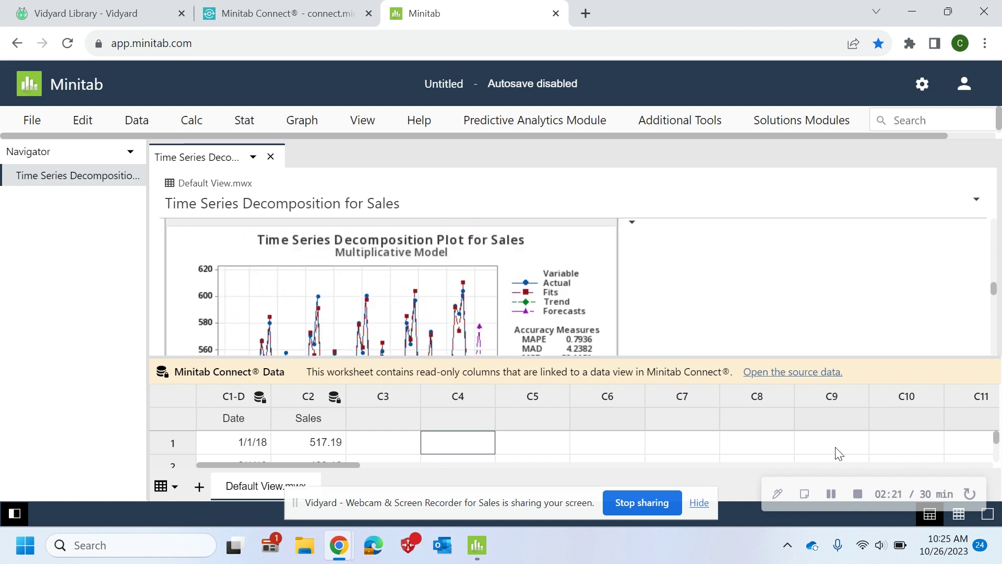
Switch to the output-only layout to review the Sales decomposition plot and analyses.
click(989, 524)
scroll(595, 346, down, 2)
scroll(594, 347, up, 2)
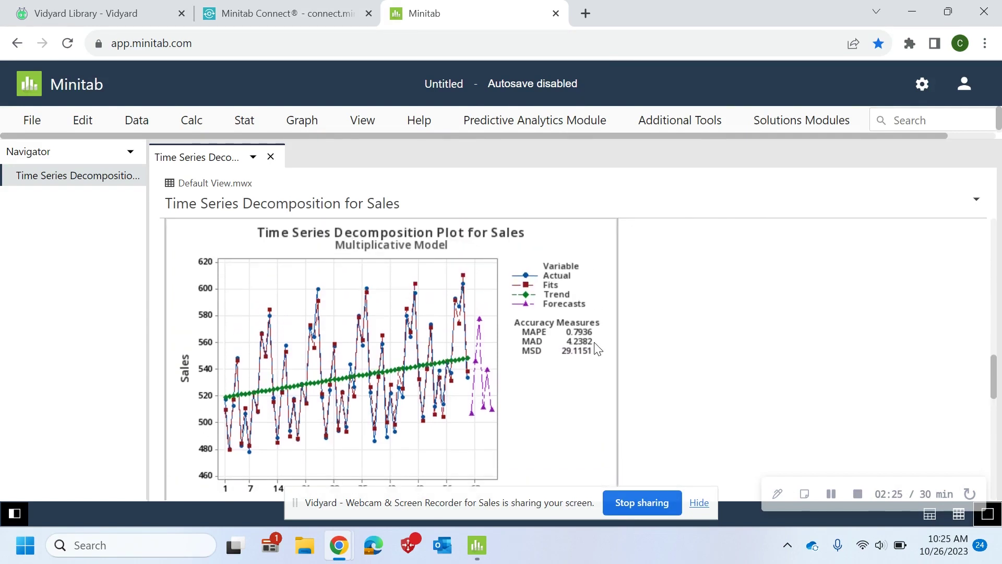
scroll(595, 347, down, 2)
scroll(595, 347, up, 1)
scroll(410, 341, down, 1)
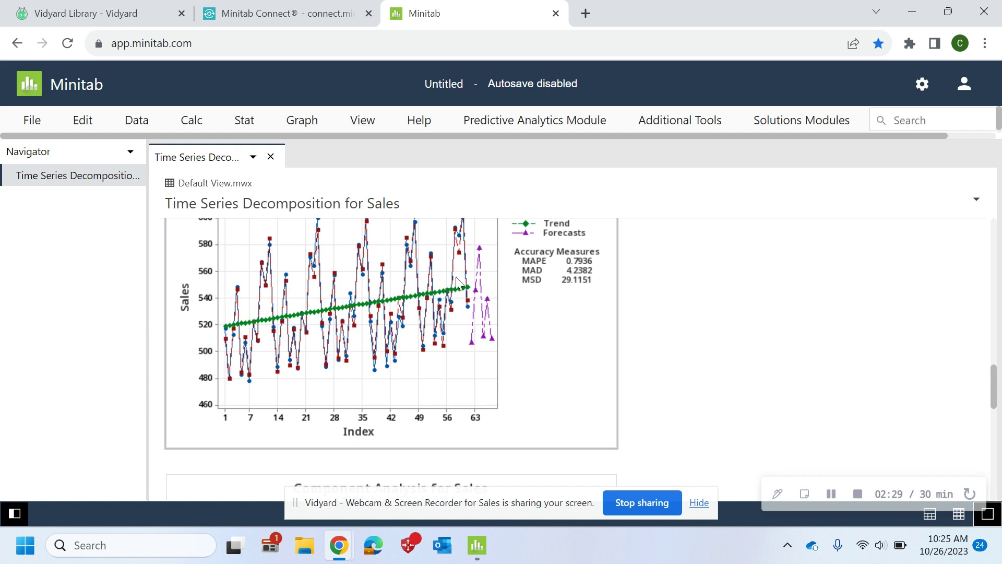
scroll(591, 356, down, 1)
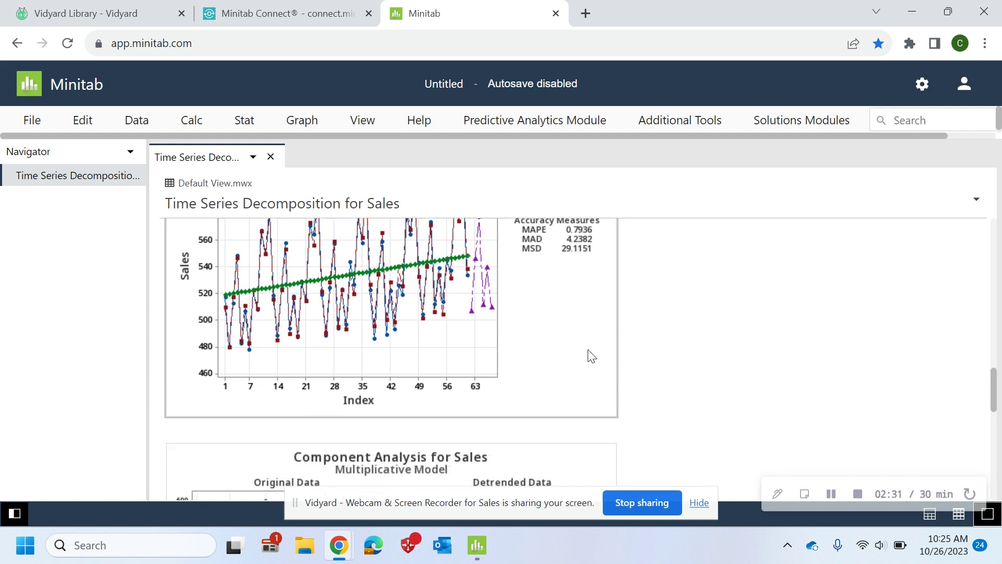
scroll(590, 355, down, 3)
scroll(591, 356, down, 1)
scroll(592, 355, down, 3)
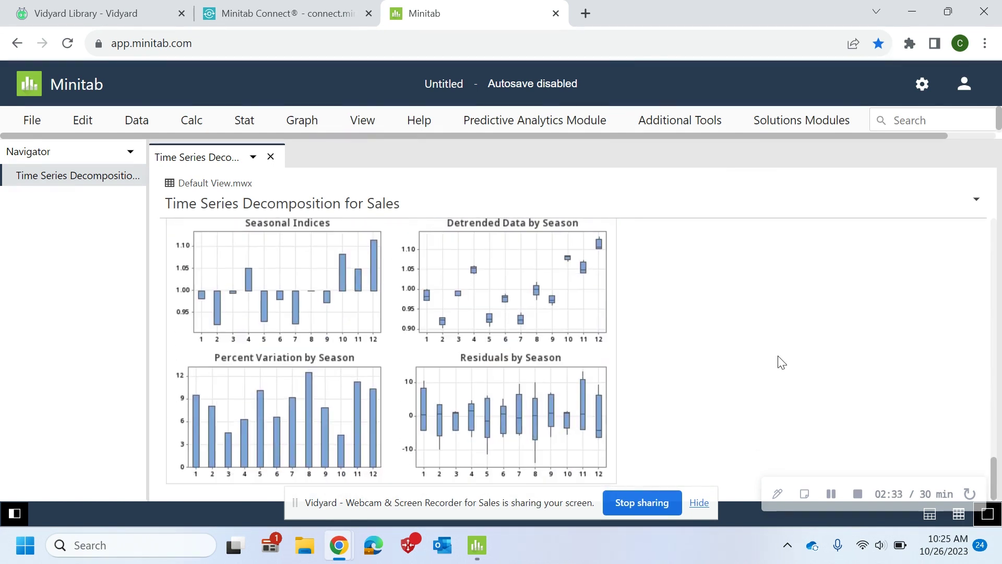
Send the decomposition output to a report named 'Monthly Sales Report' in Minitab Connect.
click(975, 201)
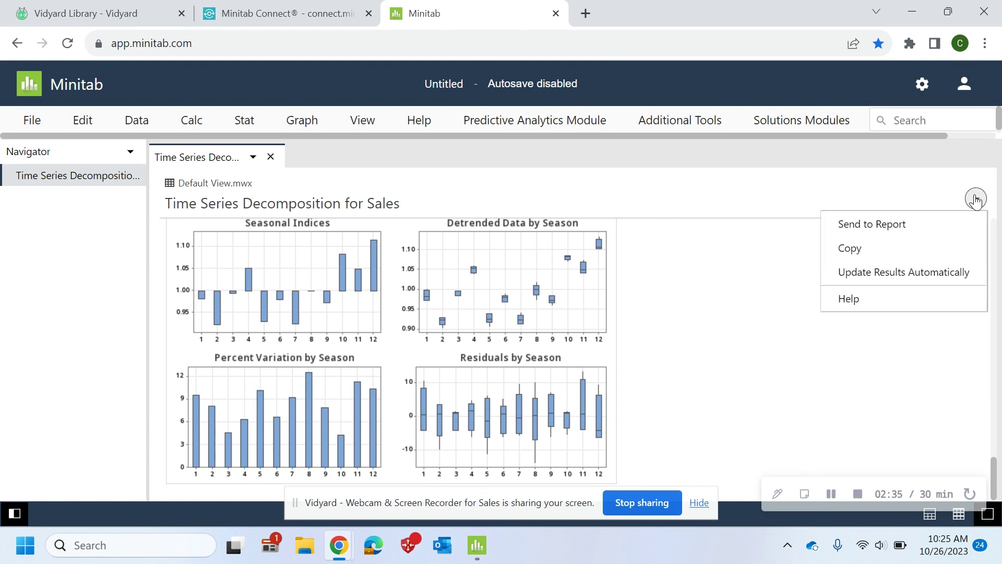
click(901, 226)
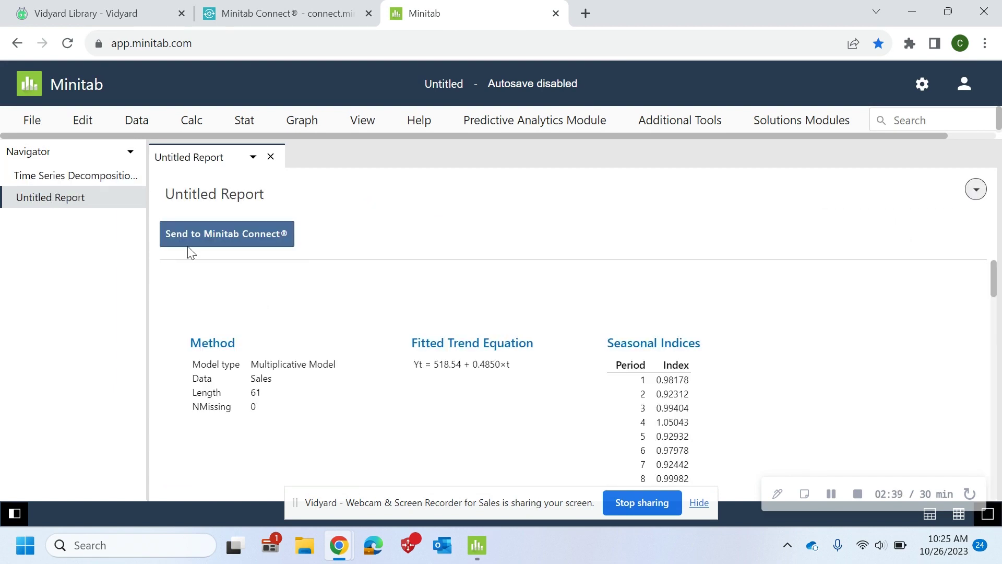
click(229, 234)
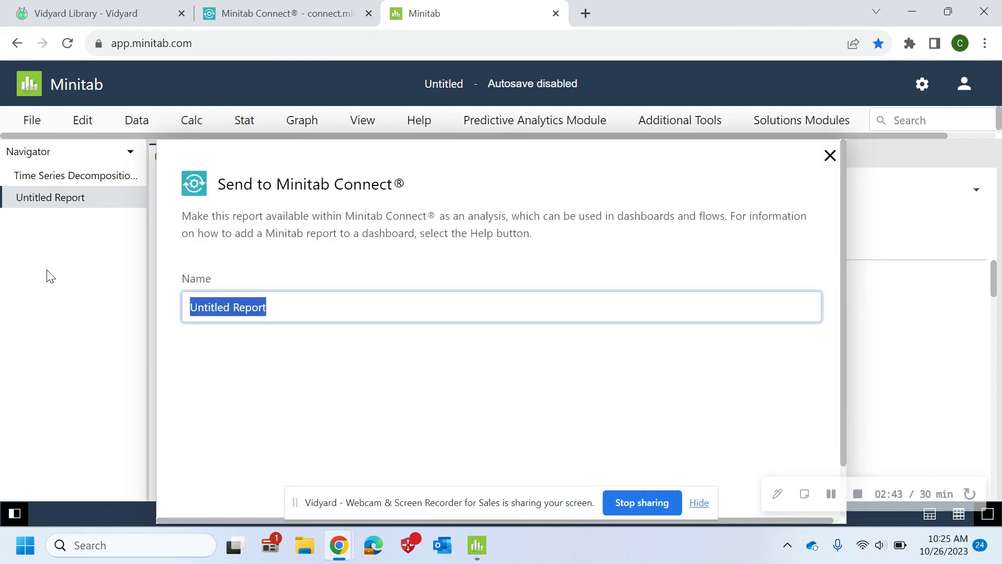
text(Monthly Sales Re)
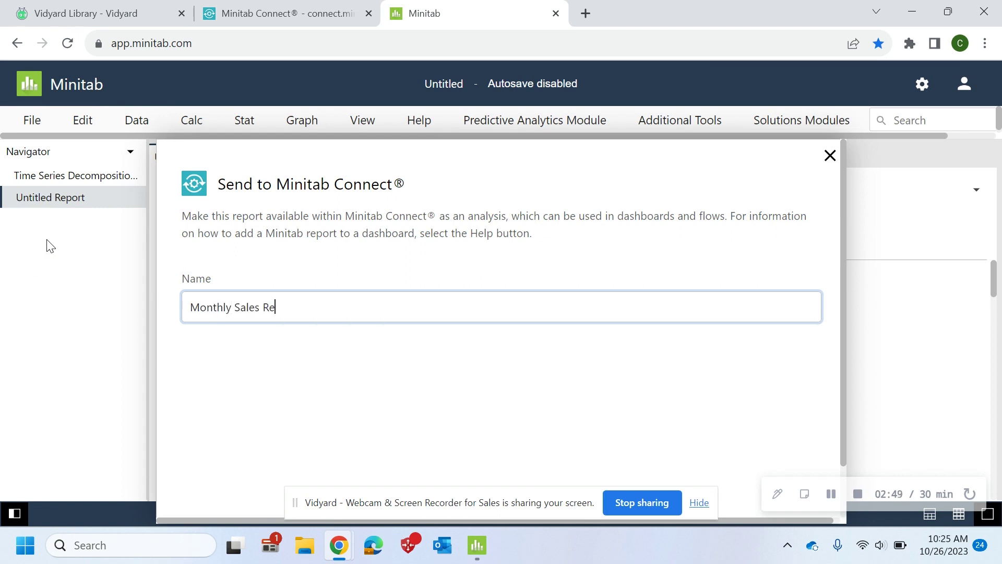
text(port)
scroll(627, 367, down, 1)
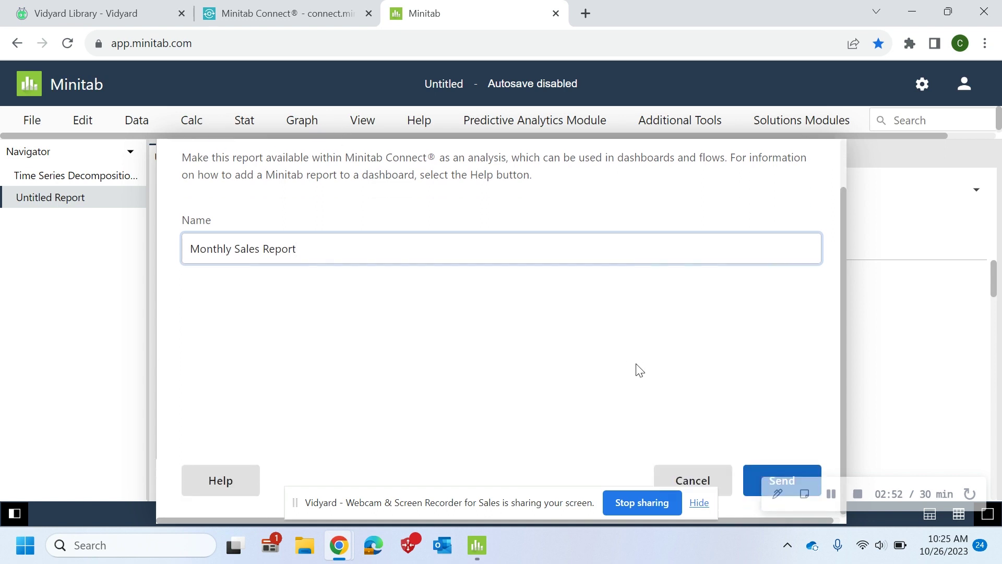
click(771, 470)
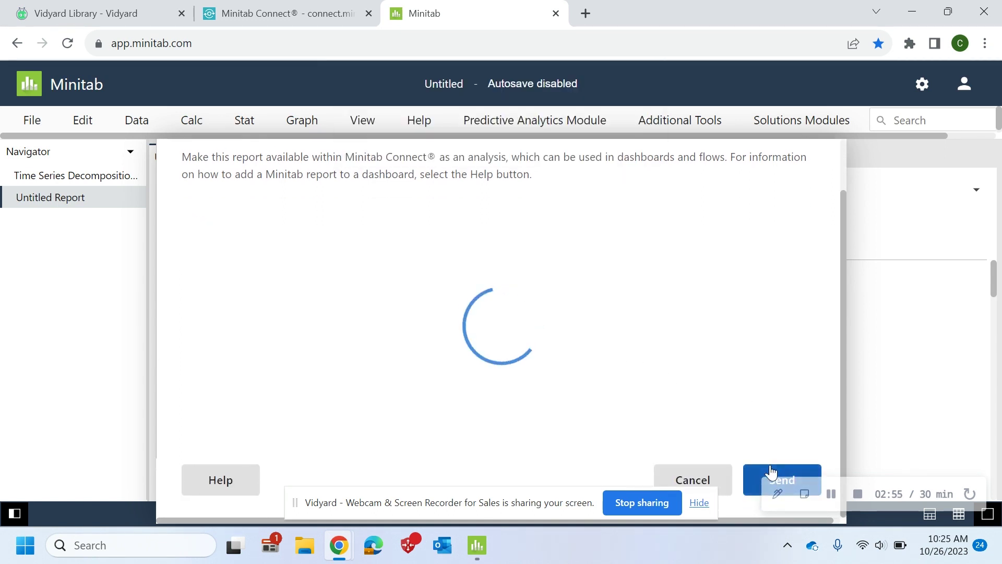
click(274, 8)
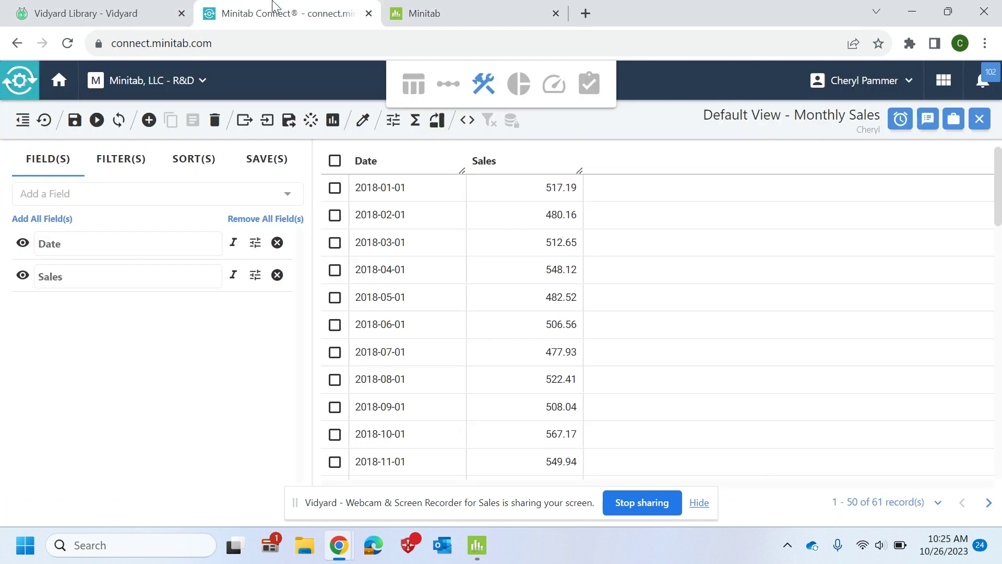
Create a new dashboard and select the Monthly Sales table's Default View as its data.
click(56, 82)
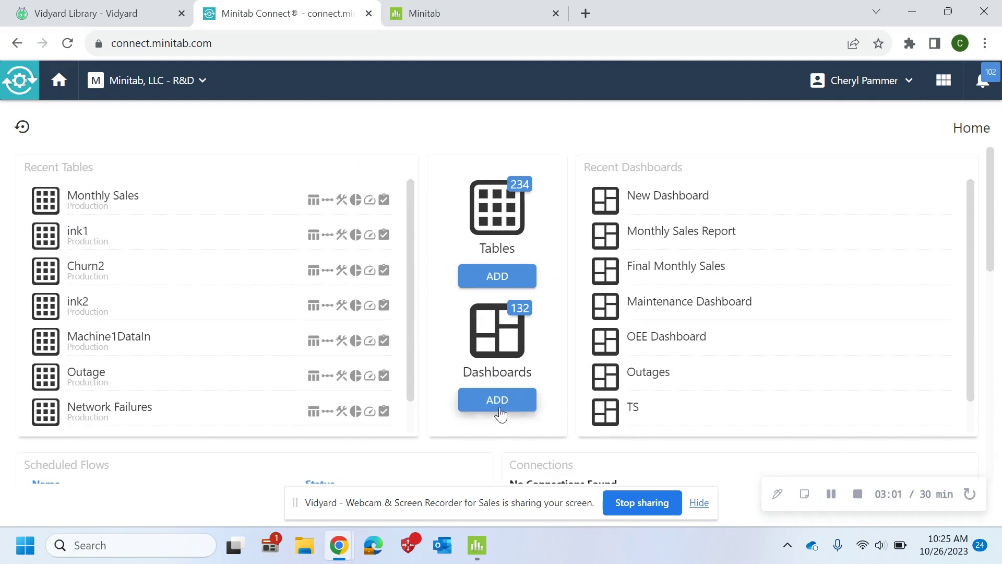
click(496, 401)
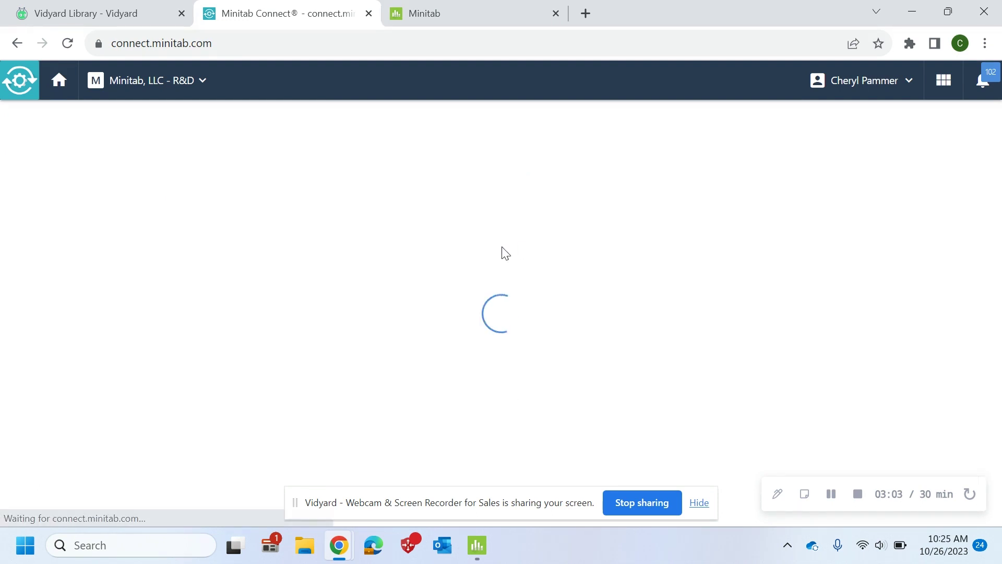
click(22, 121)
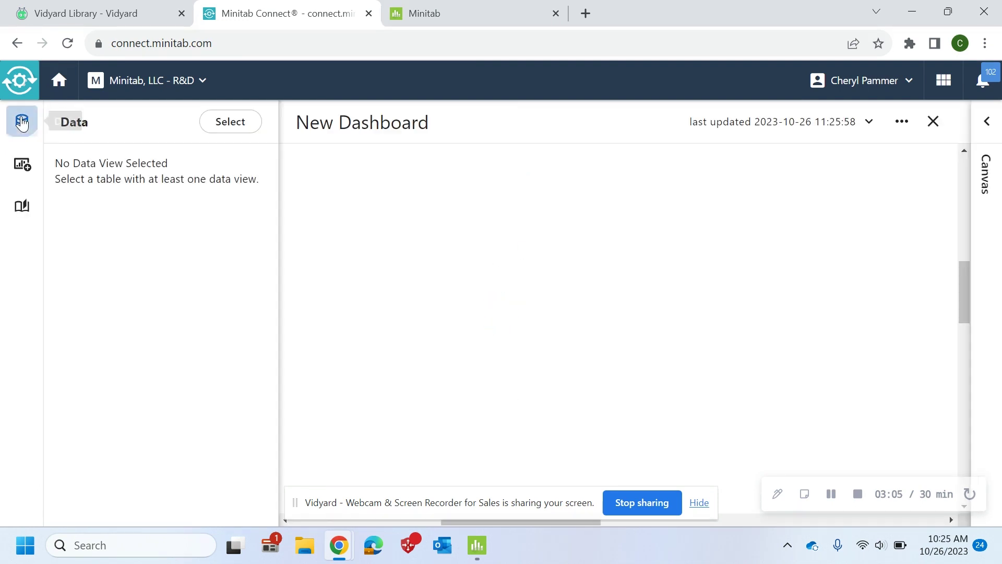
click(230, 122)
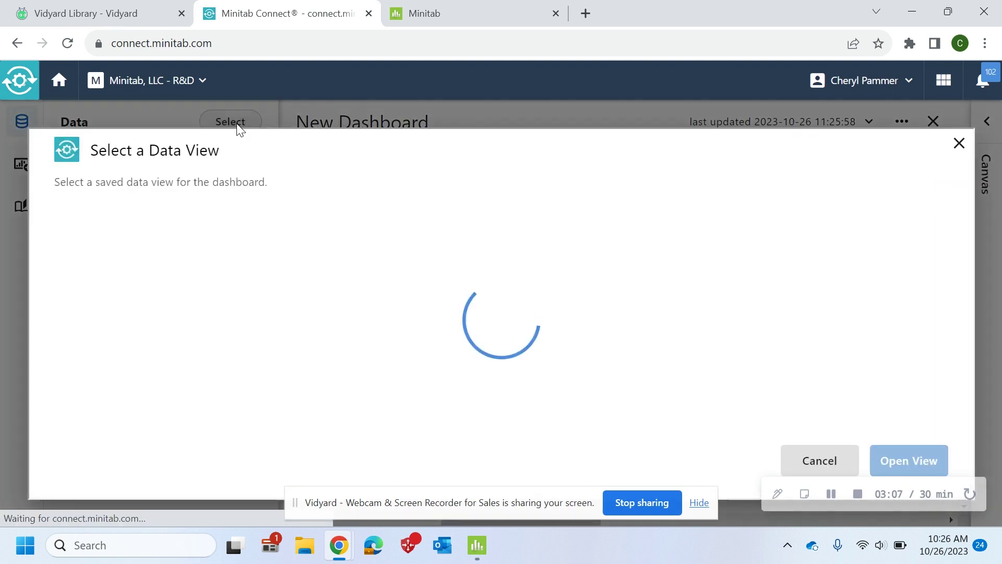
click(133, 267)
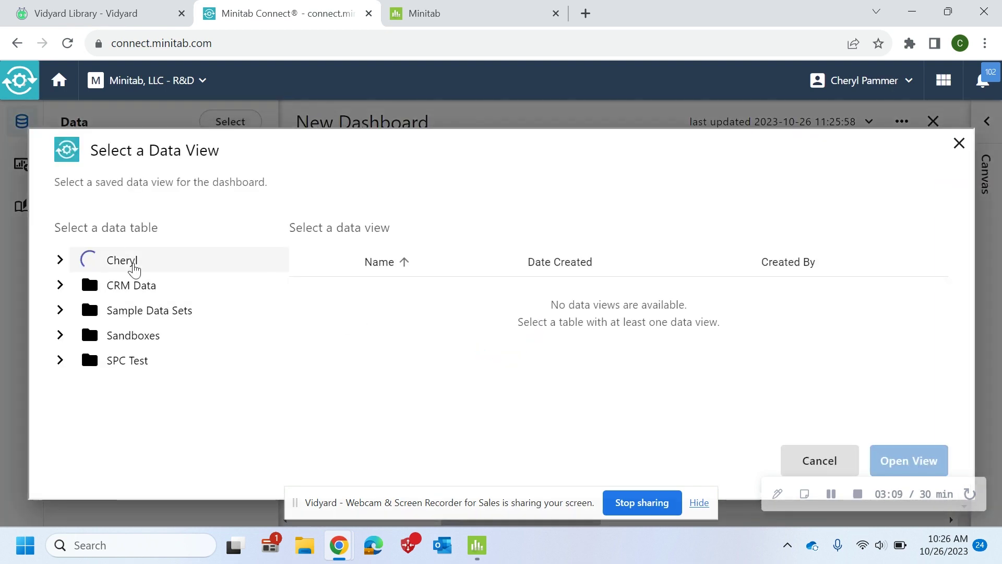
click(153, 313)
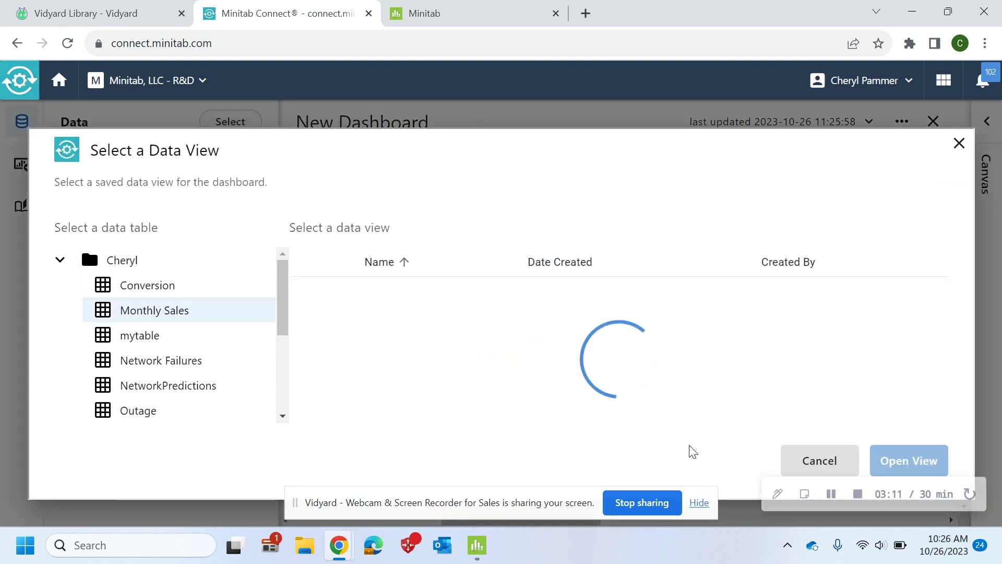
click(898, 467)
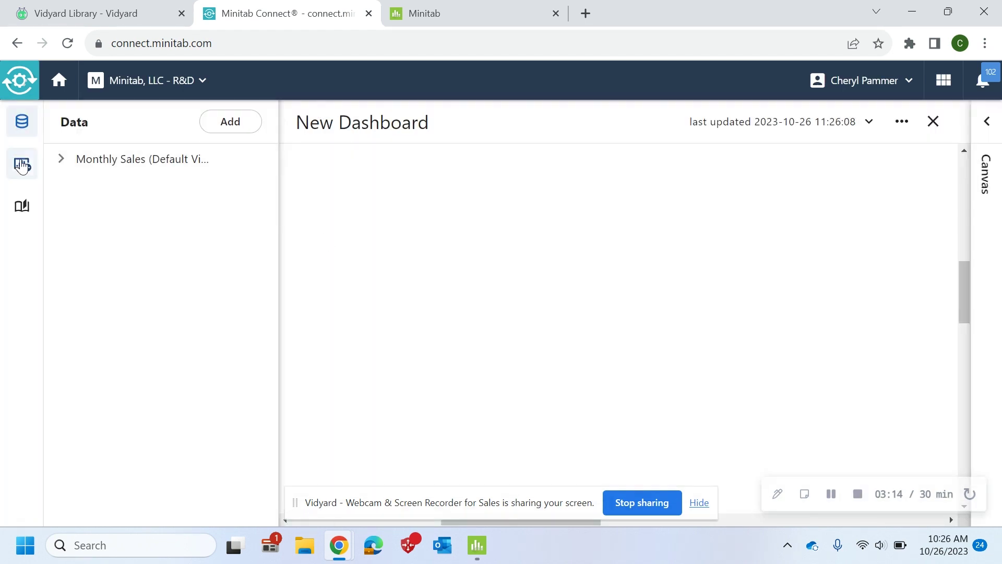
Place a Graph Builder tile and build a Time Series Plot with Sales as the variable.
click(22, 165)
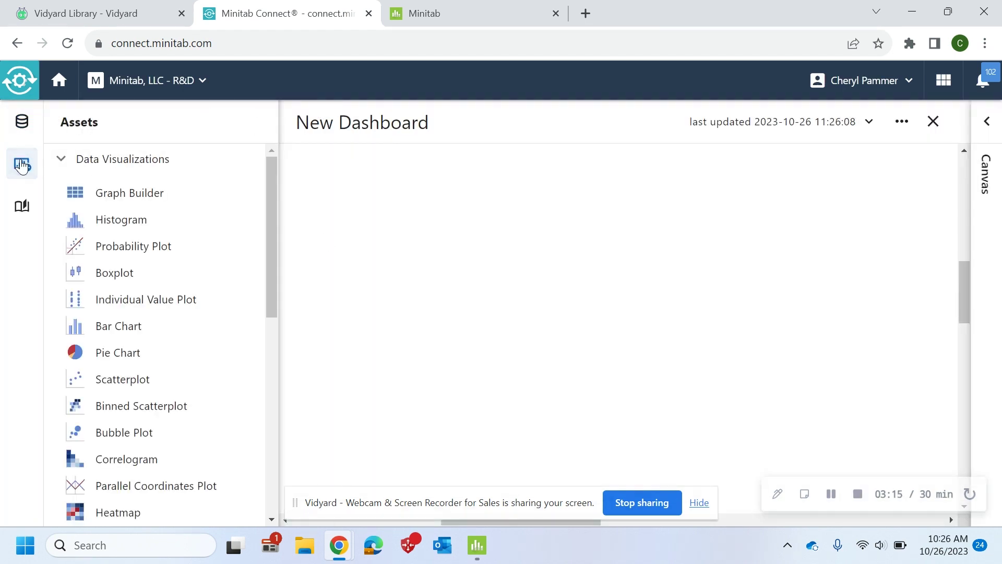
mouse_move(134, 194)
mouse_down()
mouse_move(427, 217)
mouse_move(310, 182)
mouse_up()
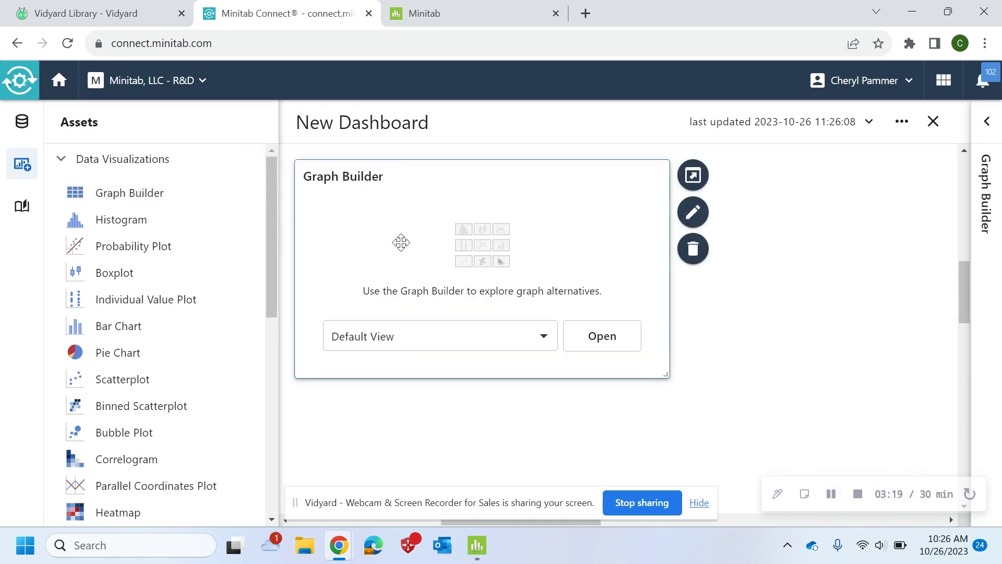
click(603, 342)
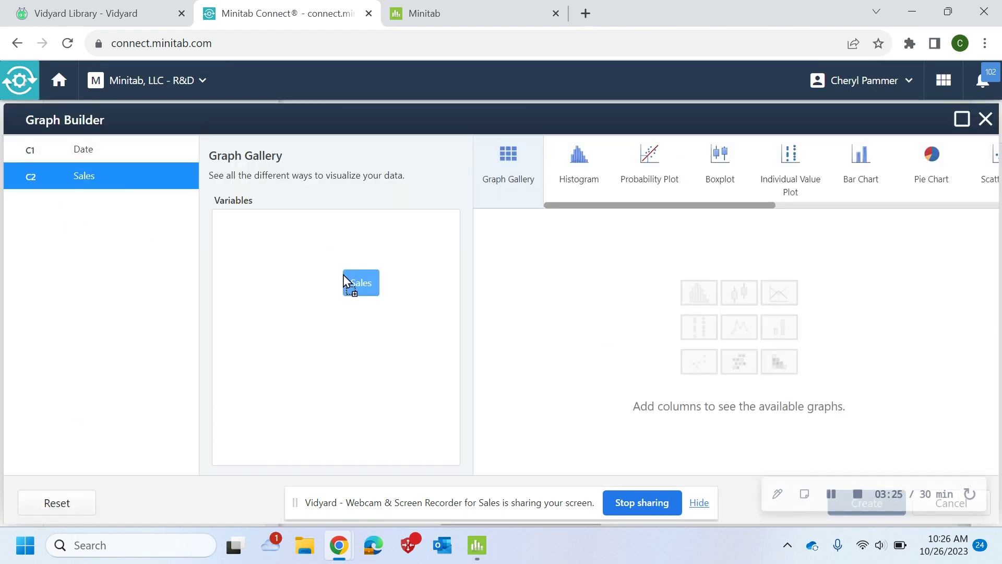
drag(84, 177, 277, 274)
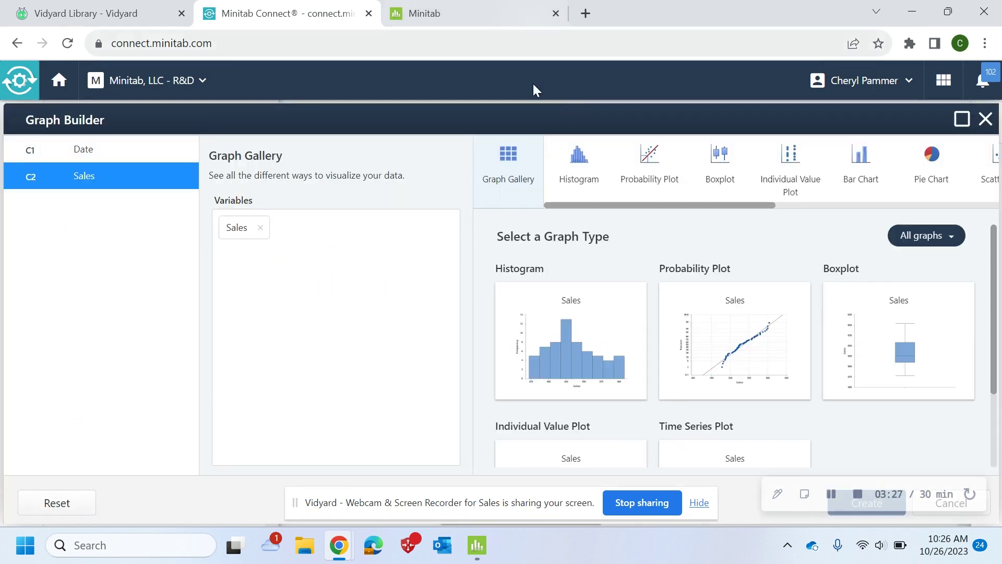
scroll(812, 383, down, 2)
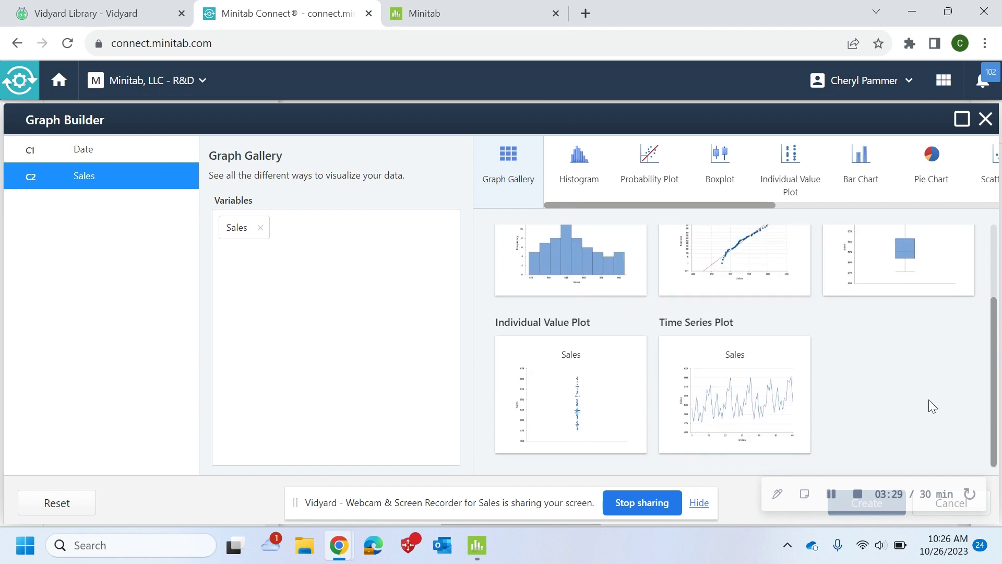
scroll(944, 414, up, 2)
scroll(943, 414, down, 2)
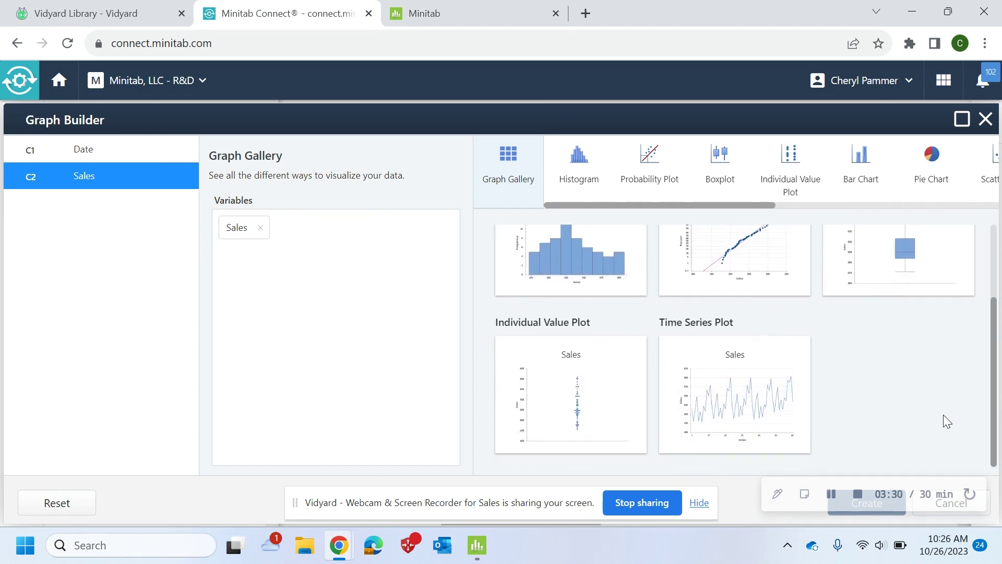
click(736, 414)
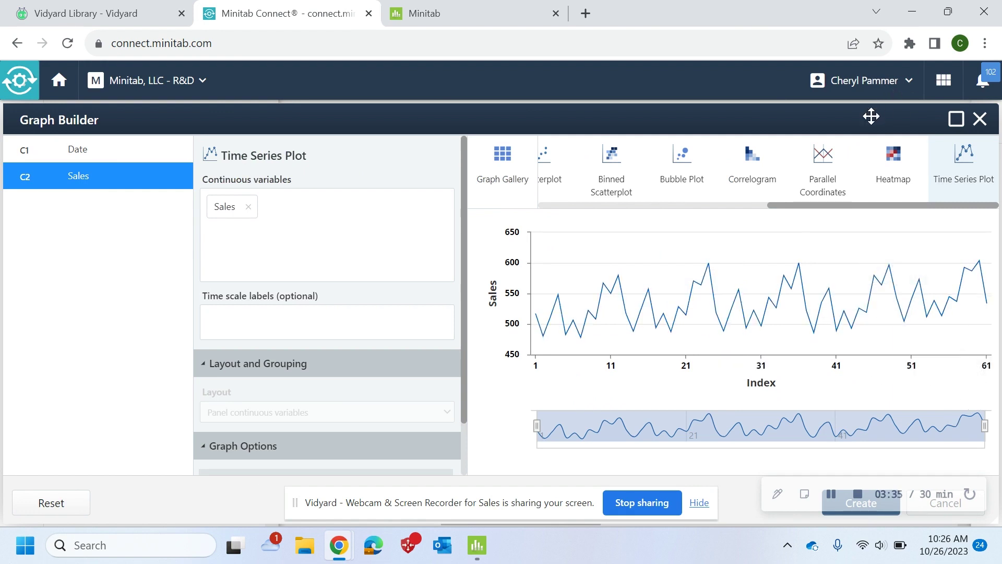
mouse_move(731, 308)
click(705, 504)
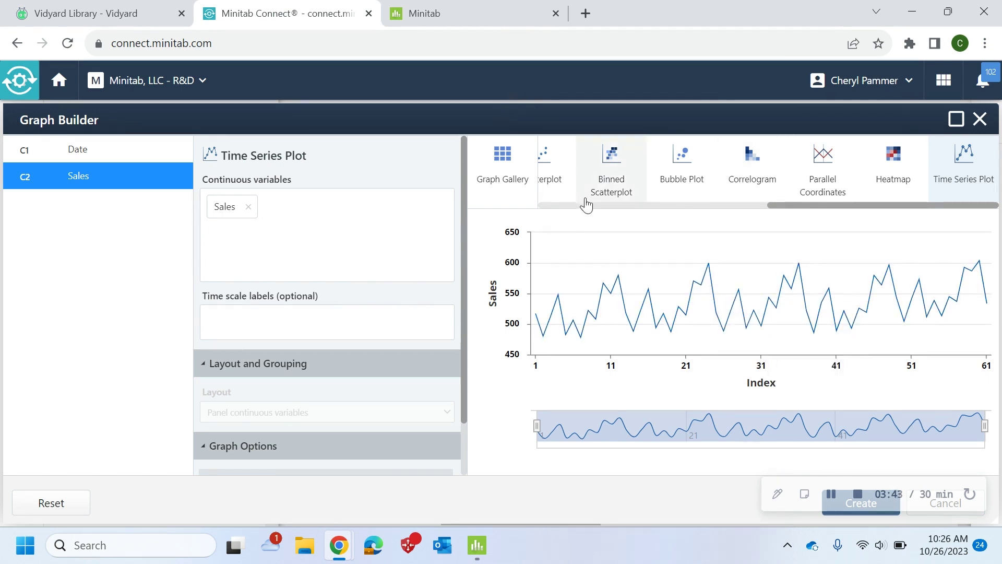
key(ctrl+minus)
key(ctrl+minus)
Add the time series plot to the dashboard, enlarge its tile and shift it right.
click(794, 417)
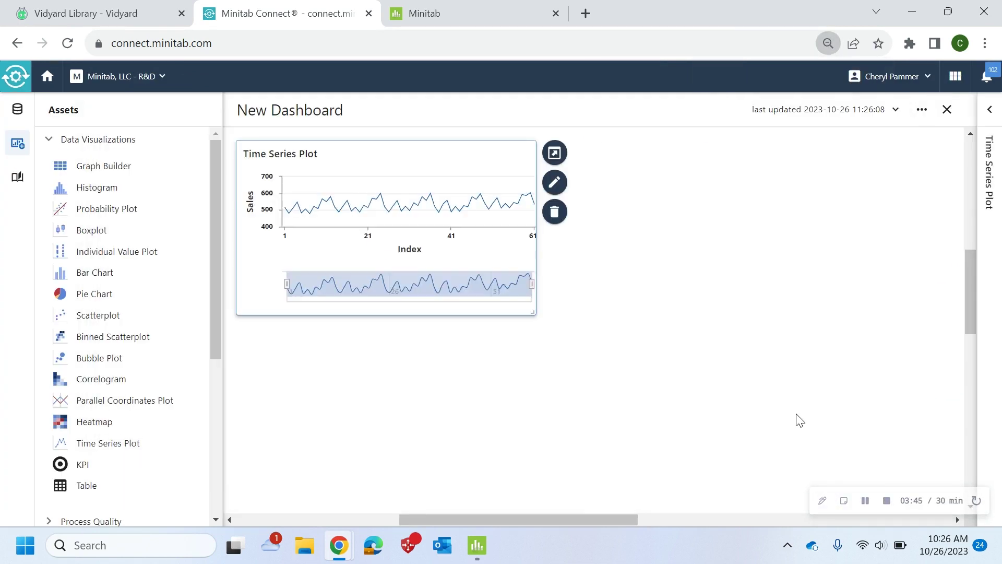
drag(534, 312, 613, 347)
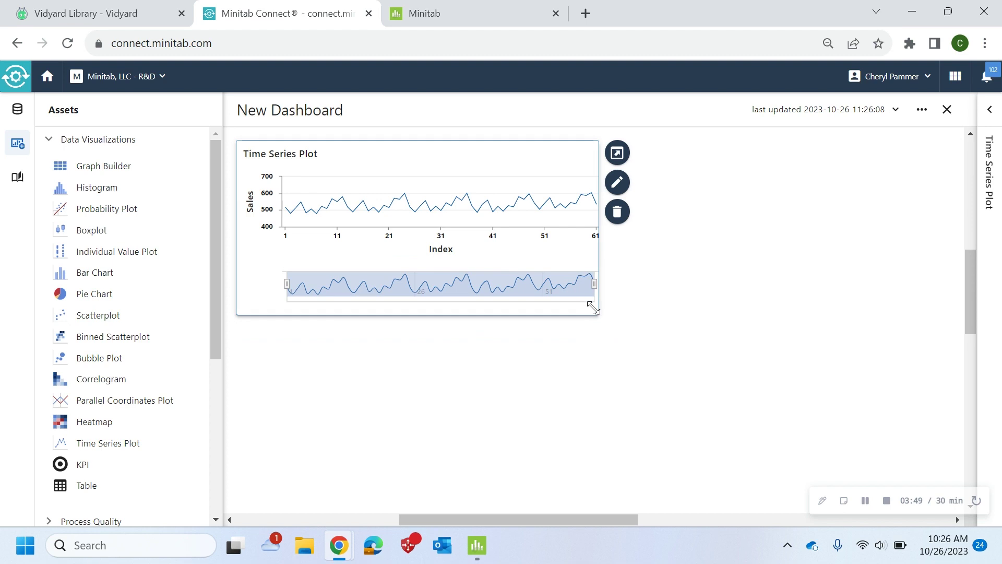
drag(598, 314, 600, 315)
drag(494, 159, 684, 157)
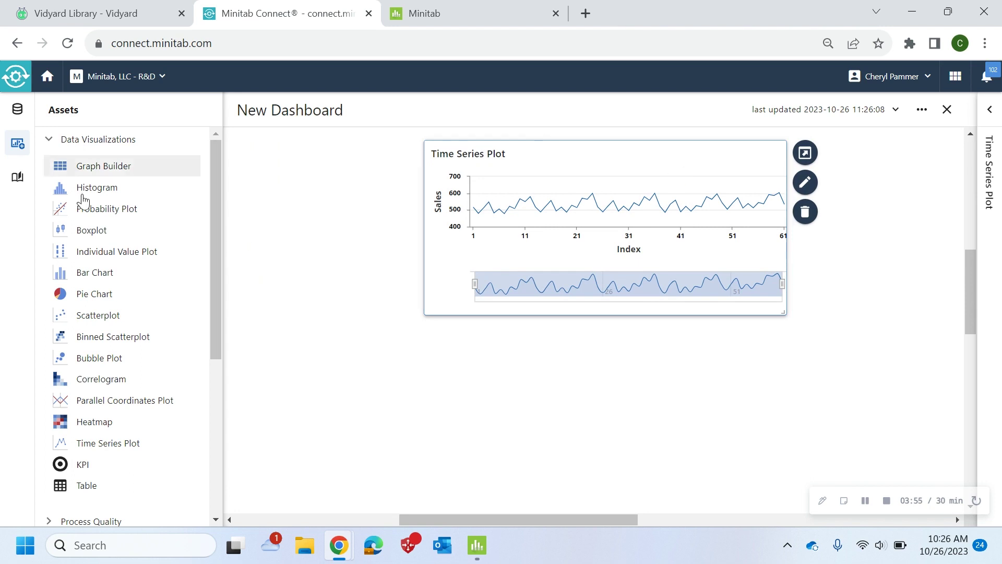
scroll(123, 473, down, 3)
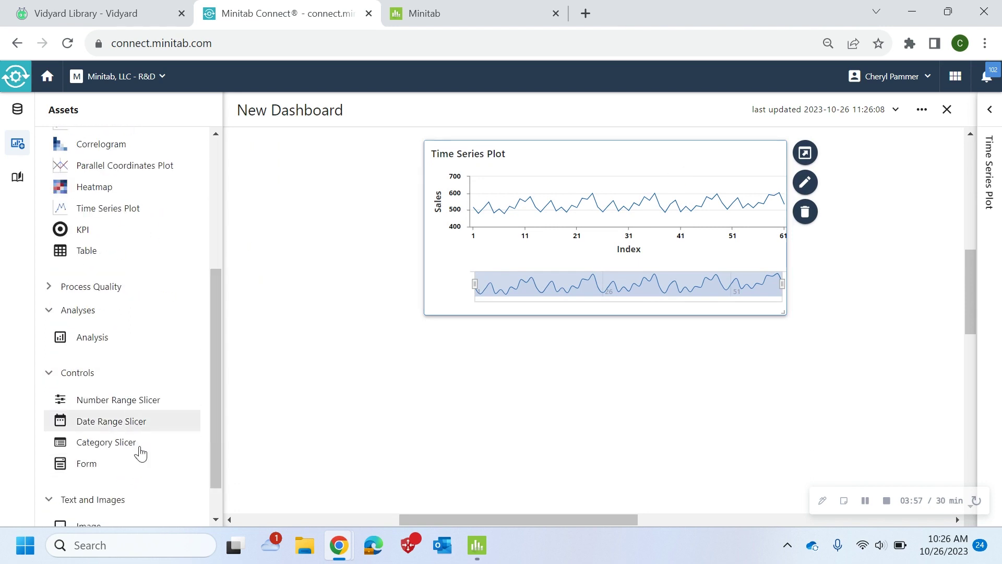
Add a Date Range Slicer at top-left filtering on Date, with a KPI tile beneath.
drag(104, 428, 235, 168)
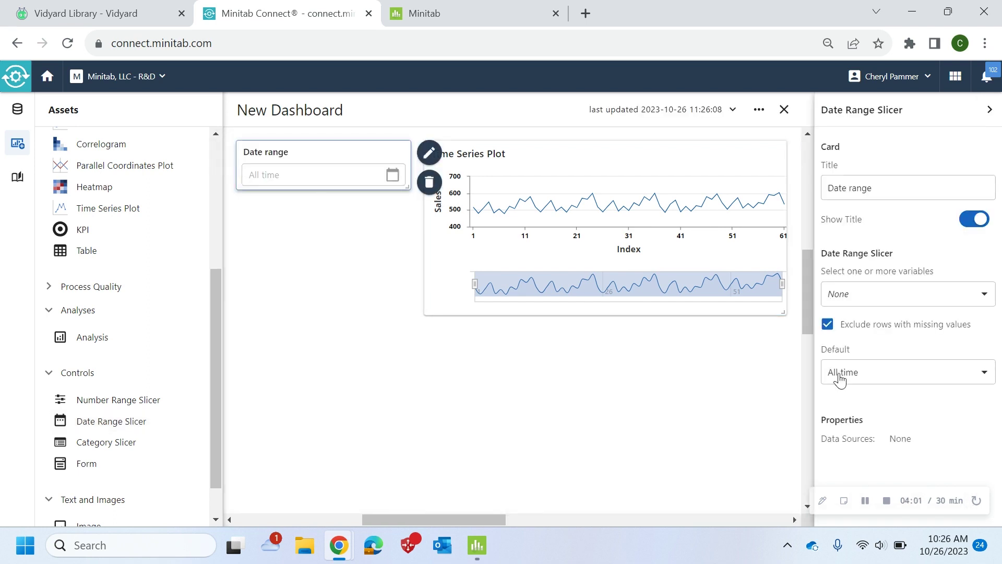
click(906, 299)
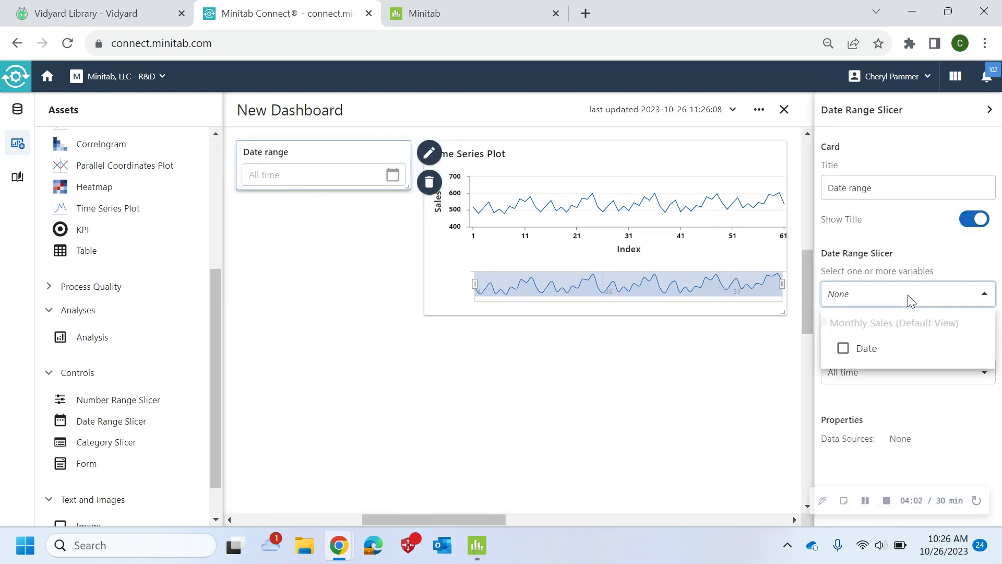
click(845, 350)
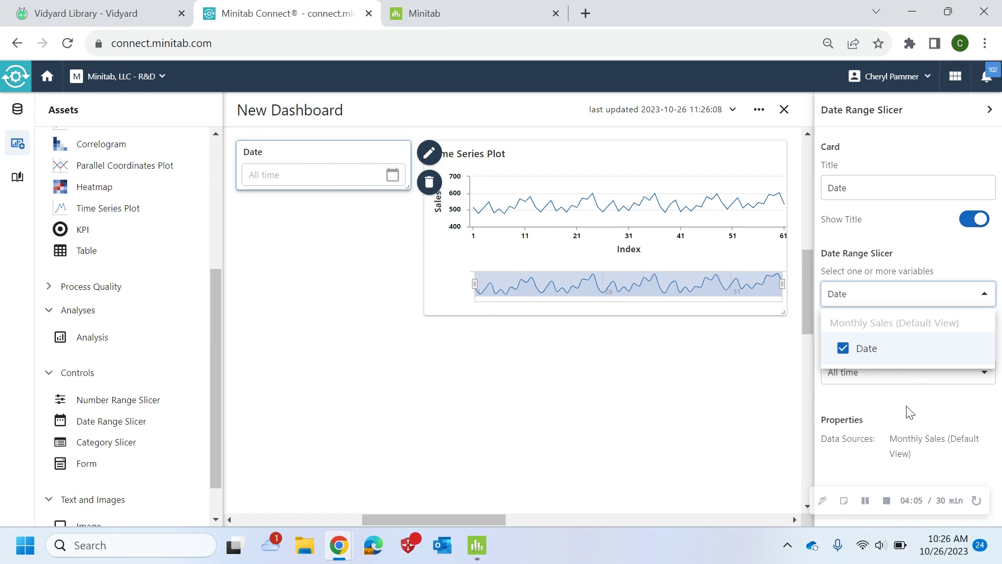
click(908, 413)
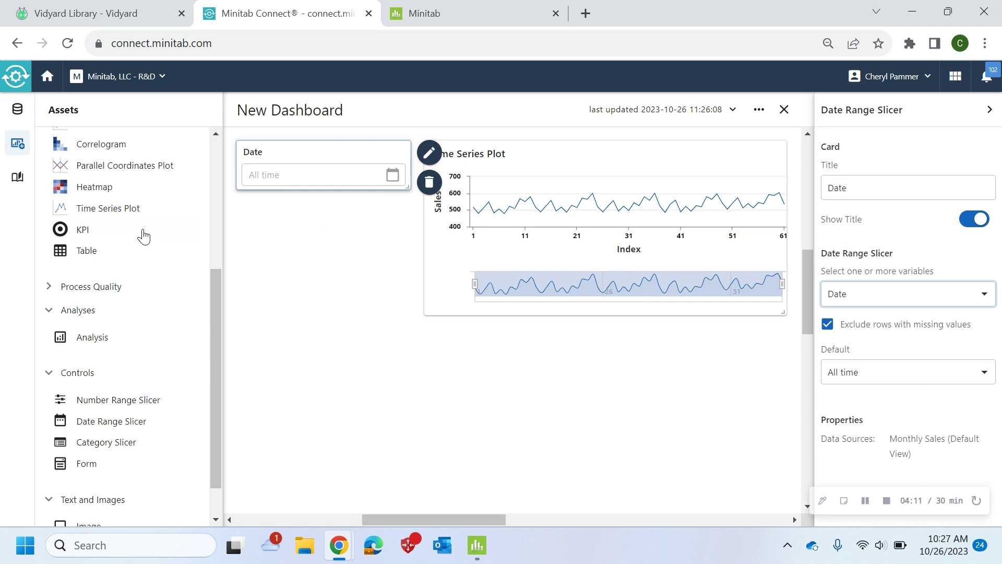
drag(63, 230, 234, 232)
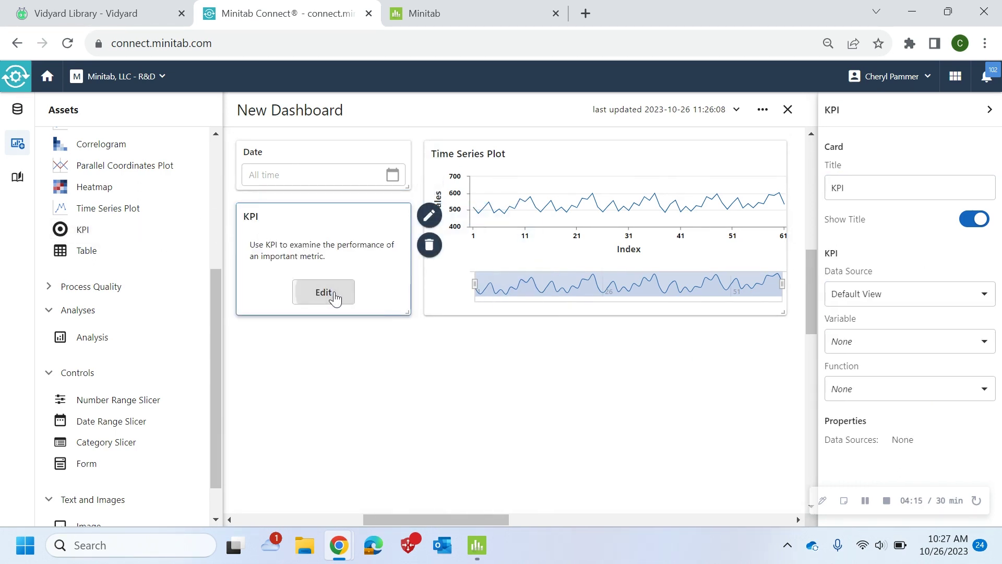
Set the KPI to Sum of Sales (32,541.60) and add an Analysis card below it.
click(931, 349)
click(906, 371)
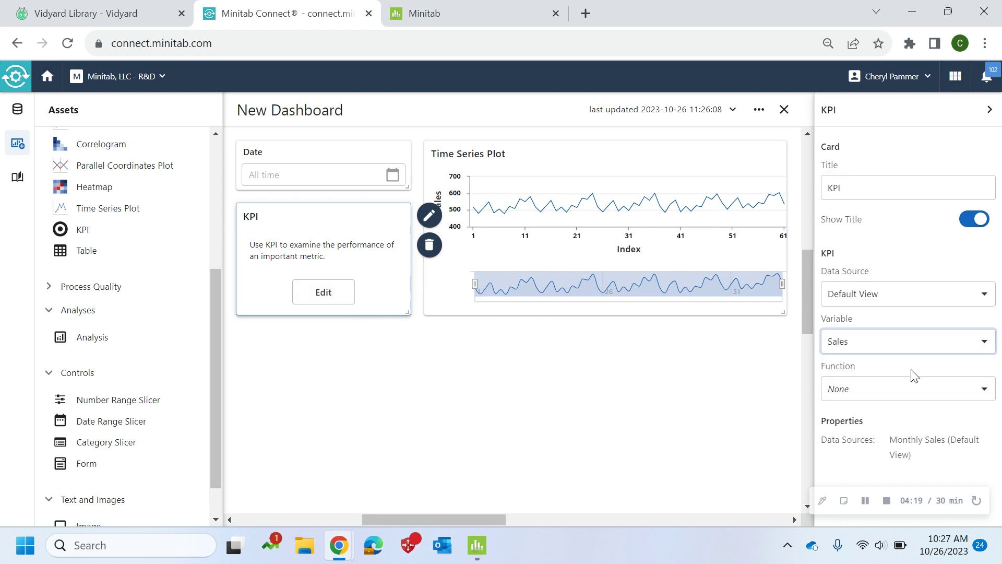
click(912, 388)
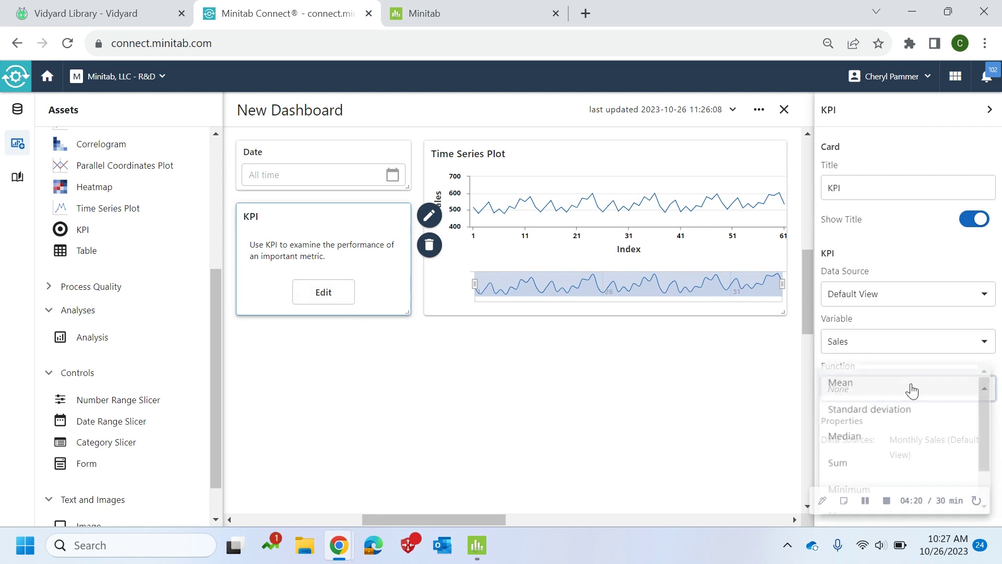
click(861, 468)
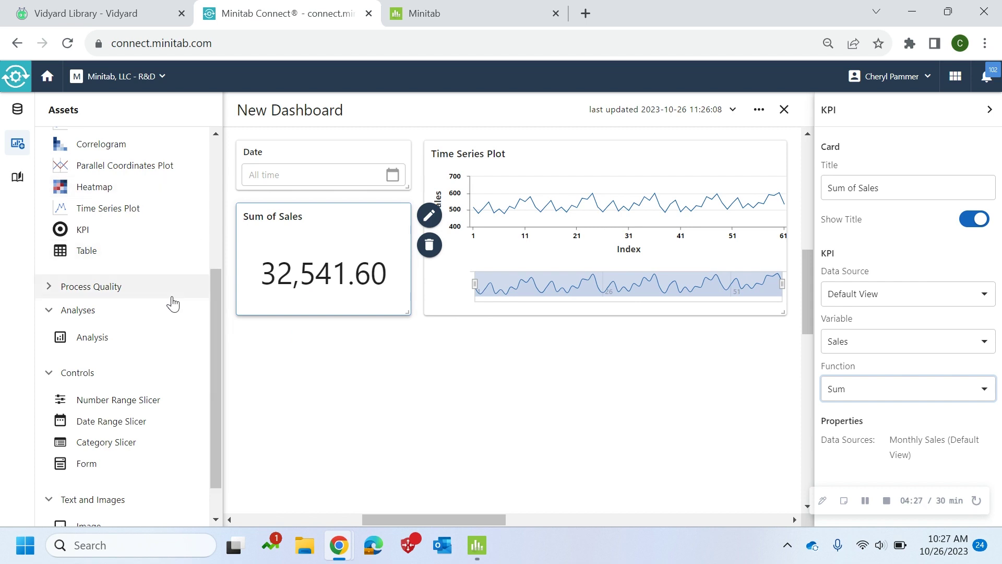
scroll(213, 321, down, 1)
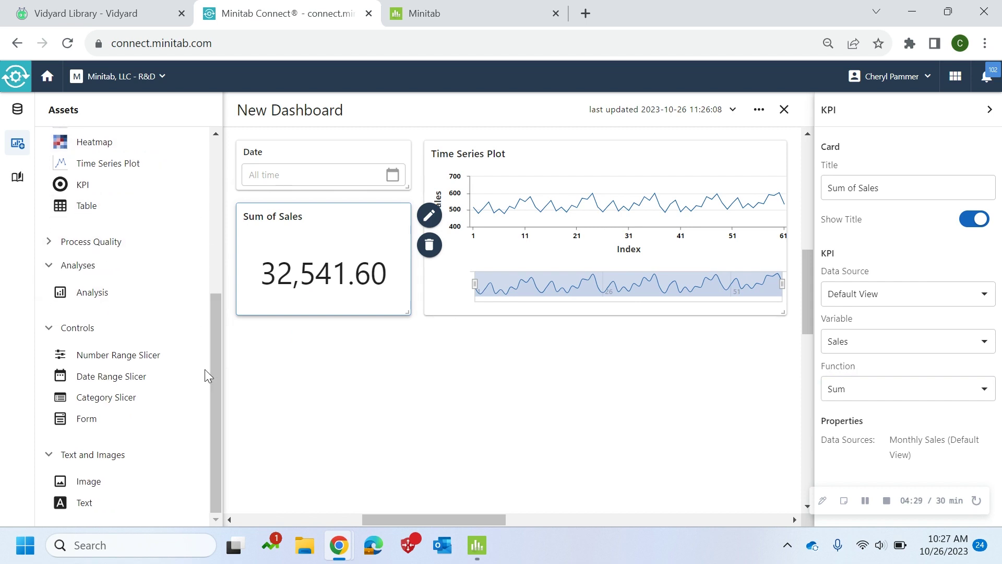
mouse_move(89, 291)
mouse_down()
mouse_move(298, 361)
mouse_move(262, 352)
mouse_up()
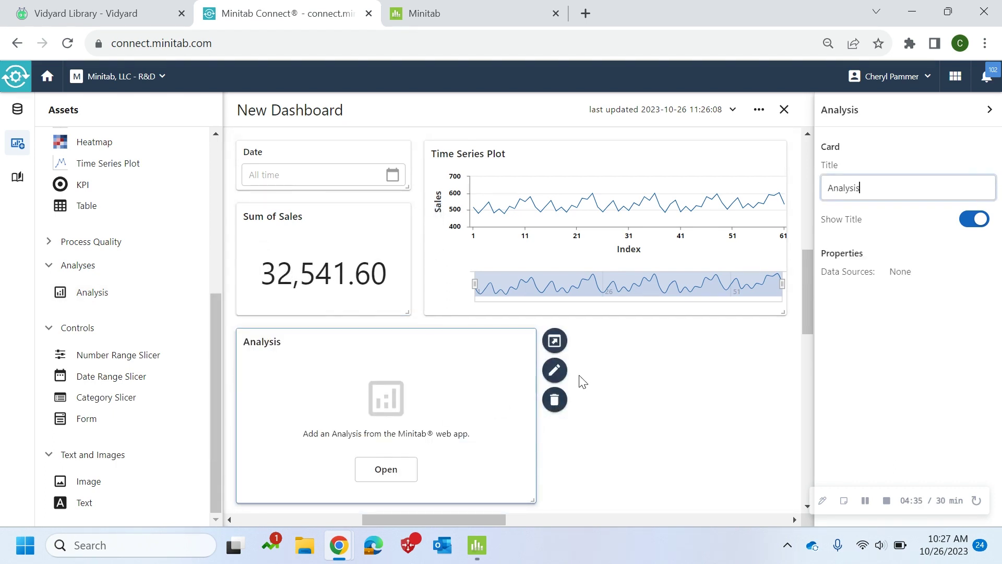
click(386, 470)
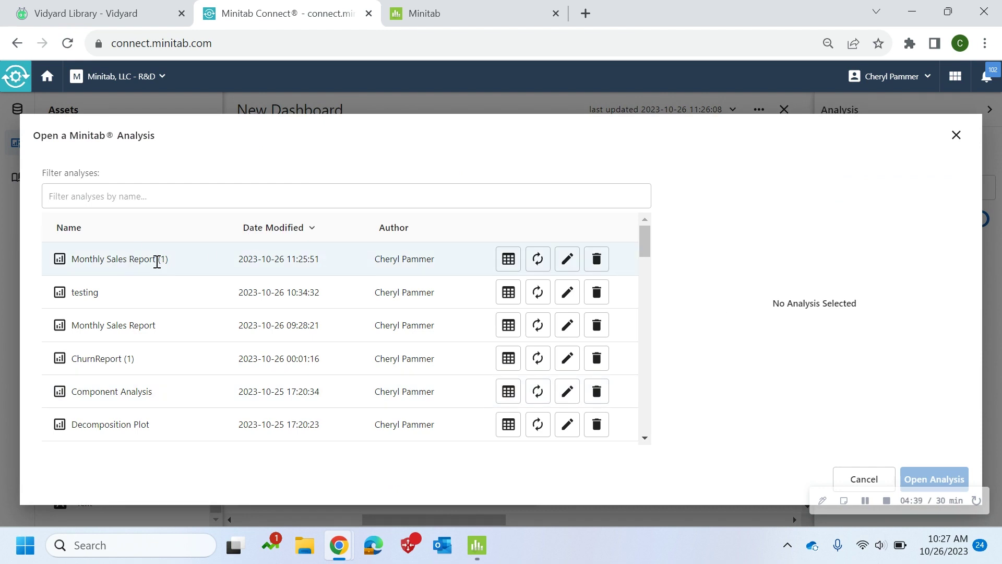
Load the Sales Time Series Decomposition Plot from Monthly Sales Report (1) into the card and enlarge it.
click(156, 258)
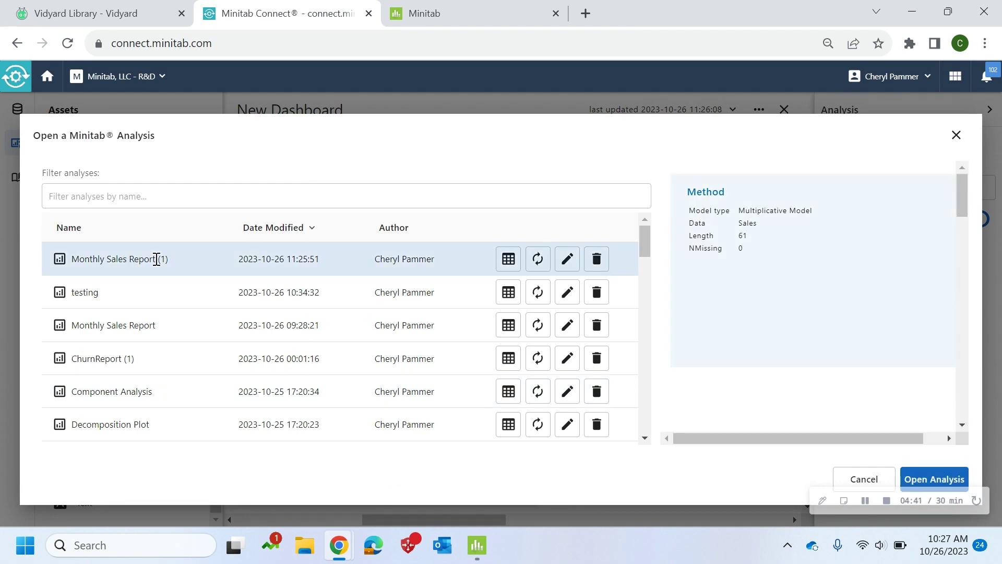
scroll(869, 297, down, 3)
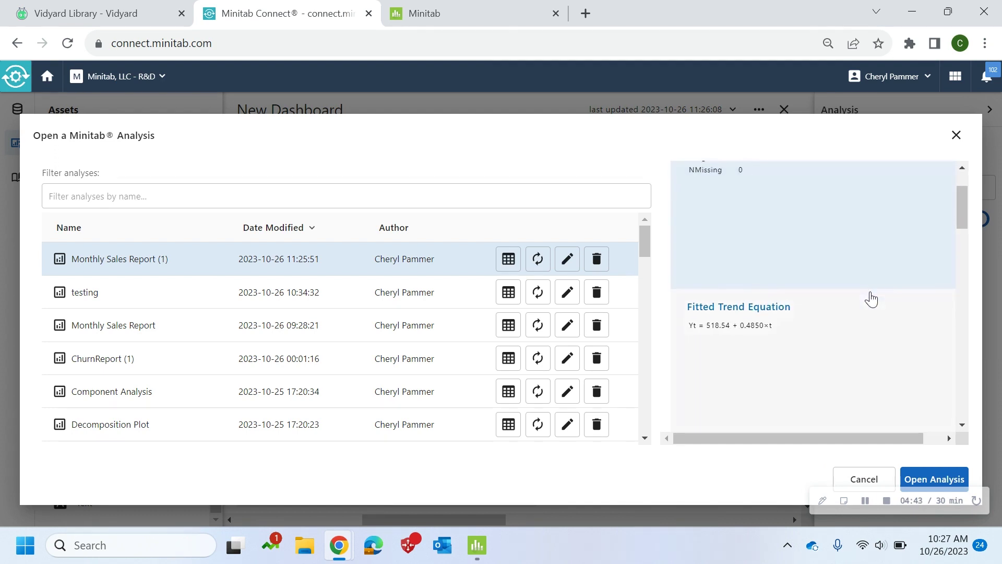
scroll(871, 299, down, 2)
scroll(871, 299, down, 2)
scroll(871, 298, down, 2)
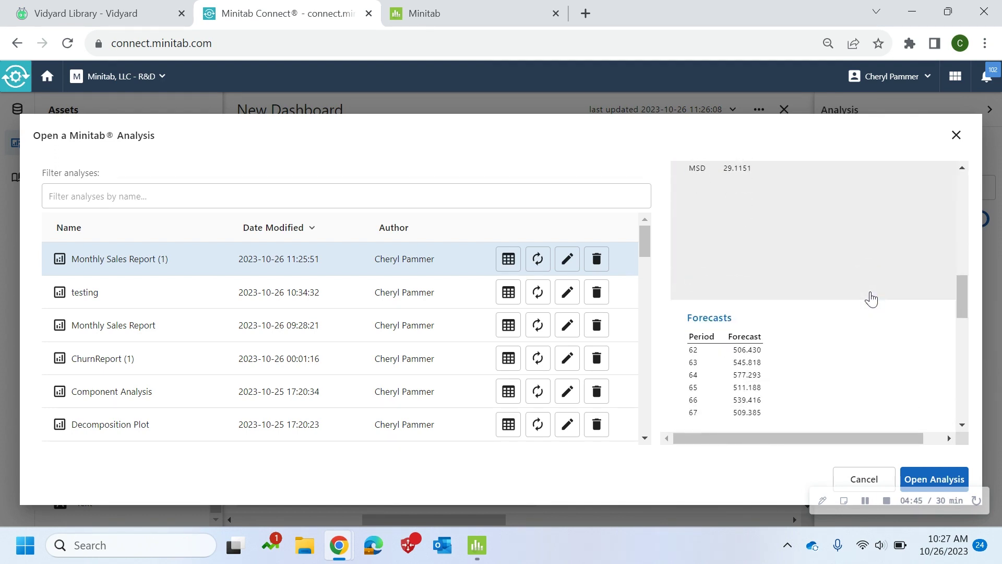
scroll(871, 298, down, 2)
scroll(871, 299, down, 3)
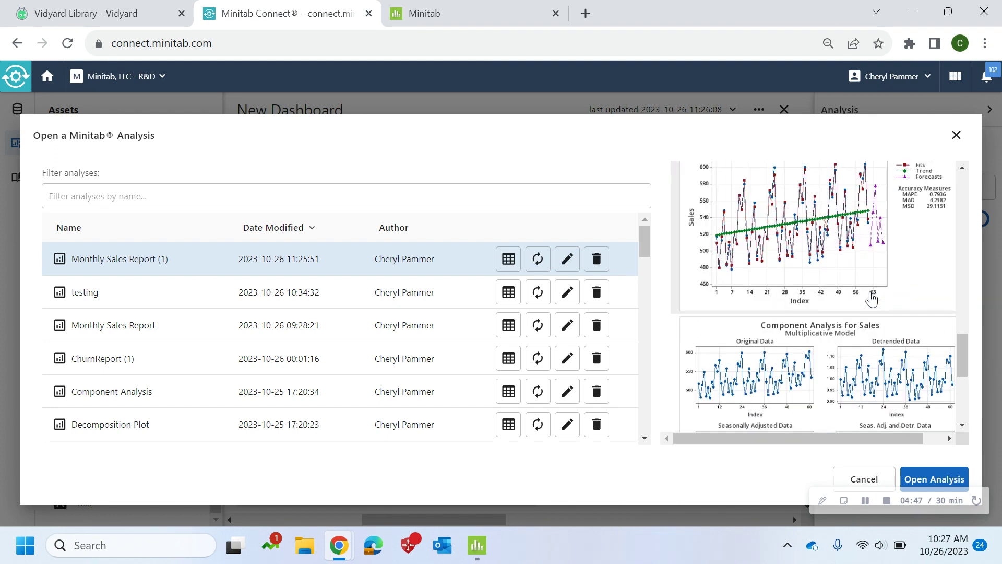
scroll(866, 319, up, 2)
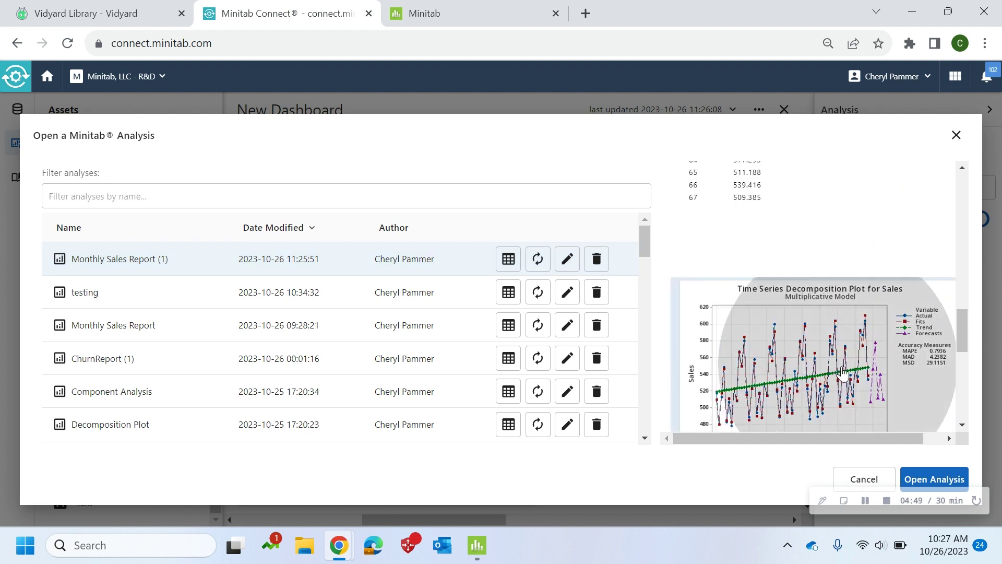
click(939, 480)
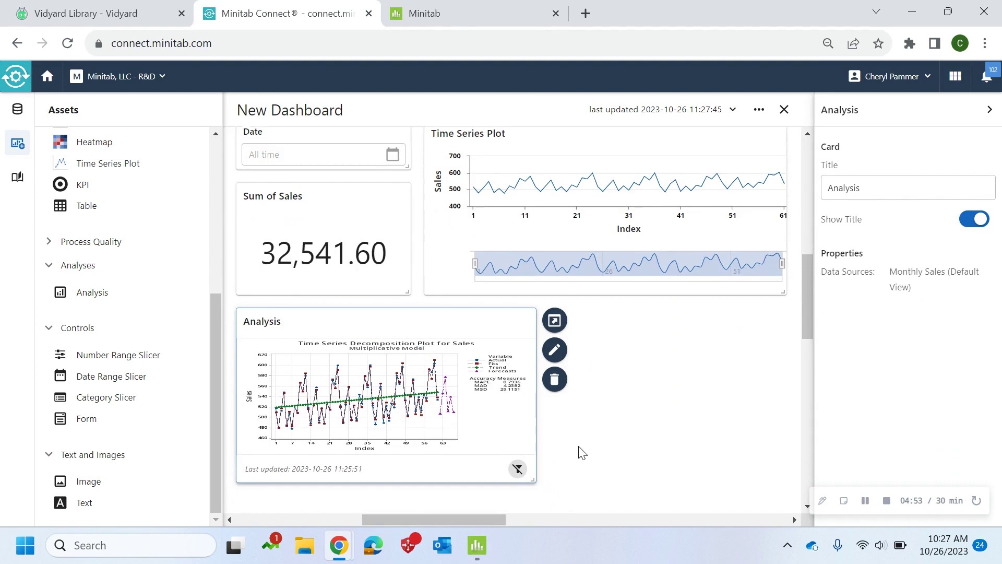
scroll(577, 454, down, 2)
drag(526, 336, 597, 406)
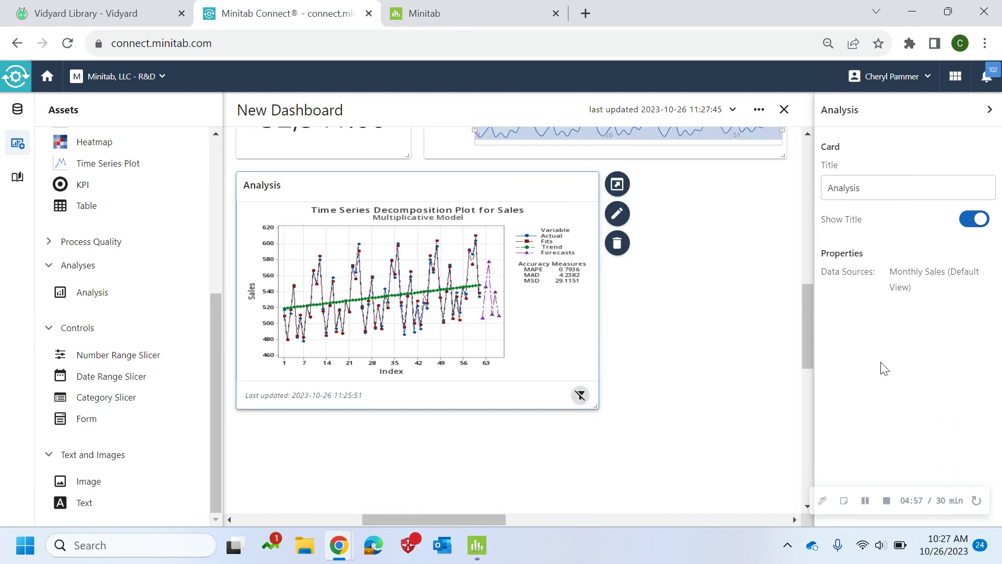
Add a taller Analysis card showing the Monthly Sales Report (1) Forecasts table for periods 62–67.
mouse_move(70, 298)
mouse_down()
mouse_move(680, 213)
mouse_move(687, 313)
mouse_up()
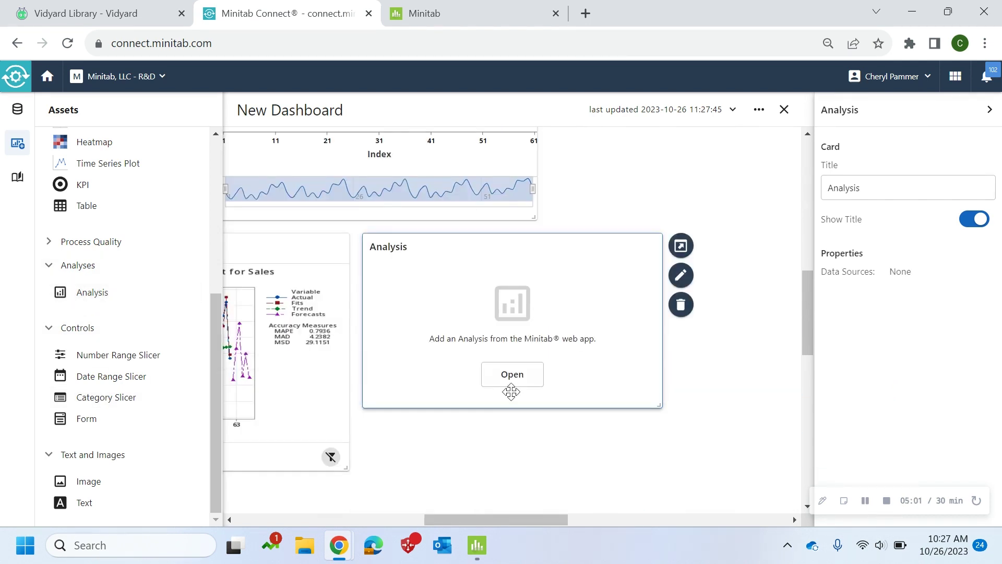
click(523, 375)
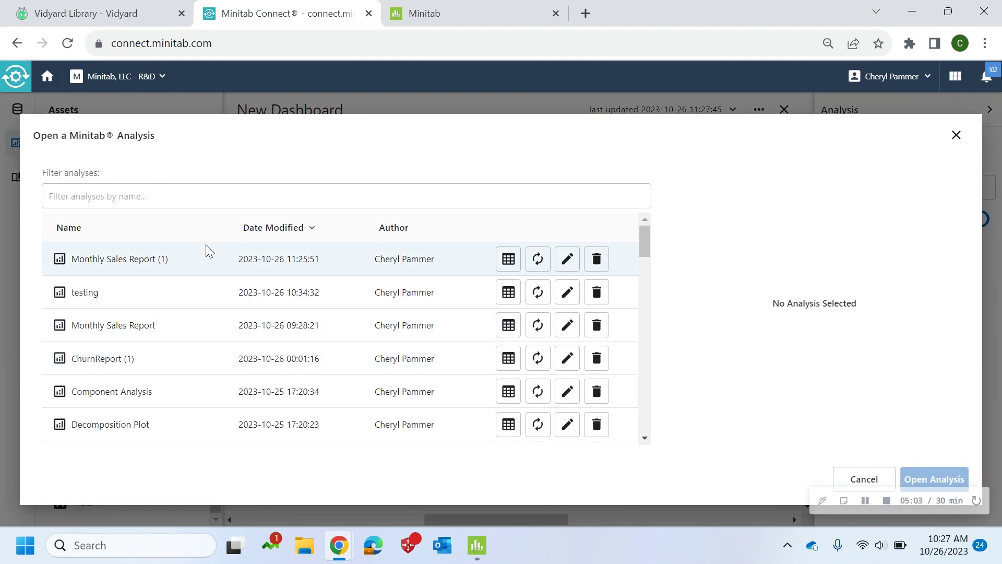
click(162, 258)
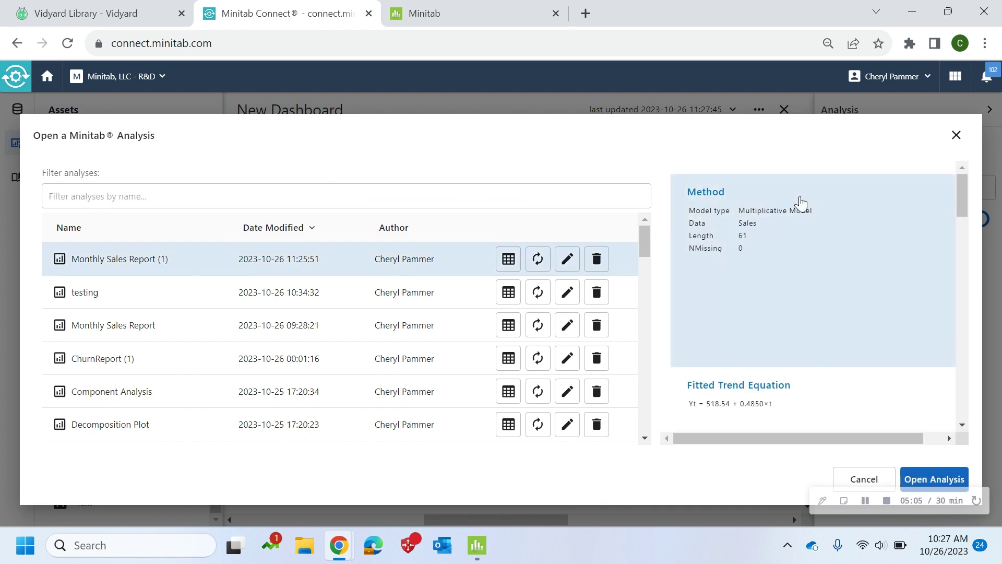
scroll(783, 324, down, 2)
scroll(783, 323, down, 2)
scroll(783, 322, down, 2)
scroll(783, 319, down, 2)
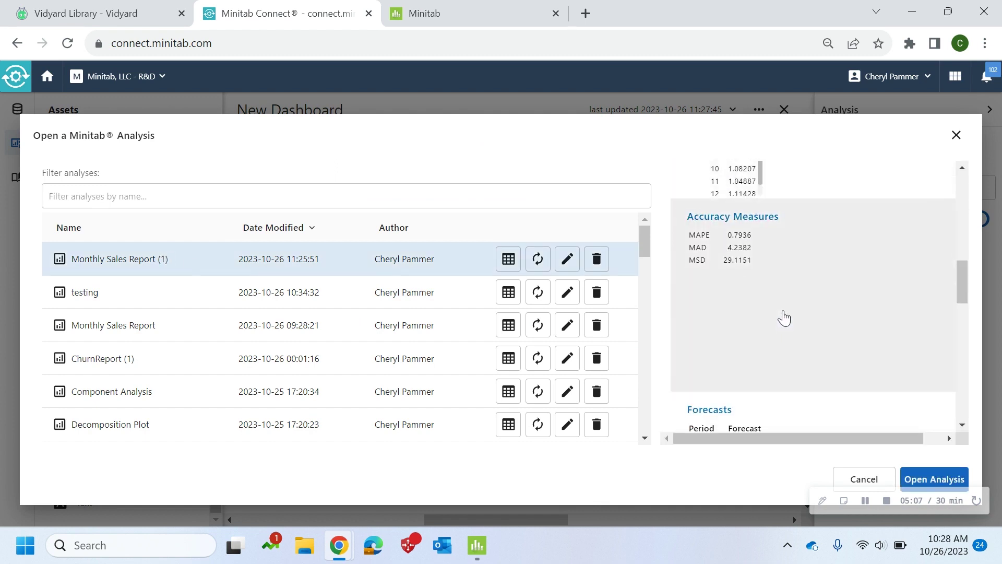
scroll(784, 316, down, 2)
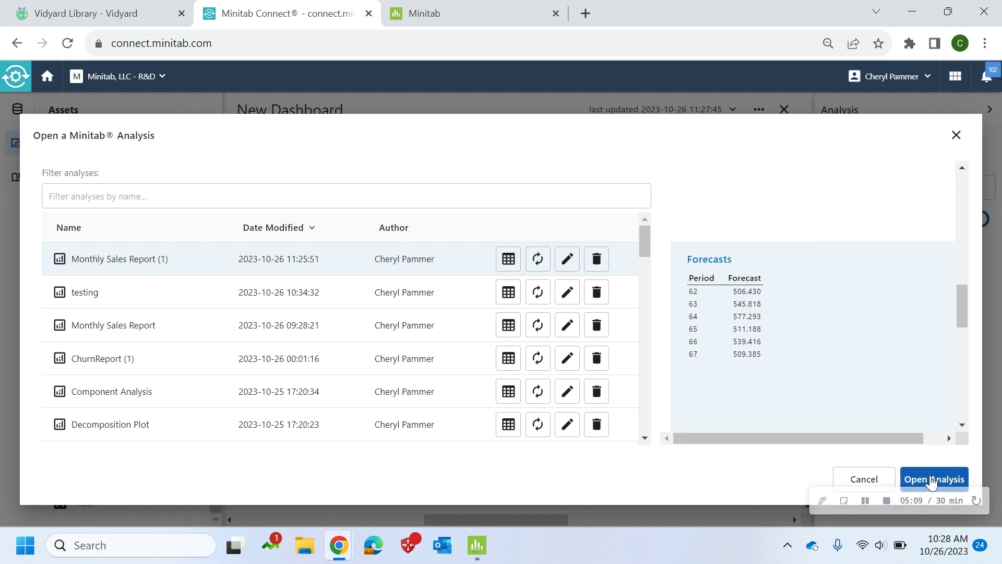
click(935, 478)
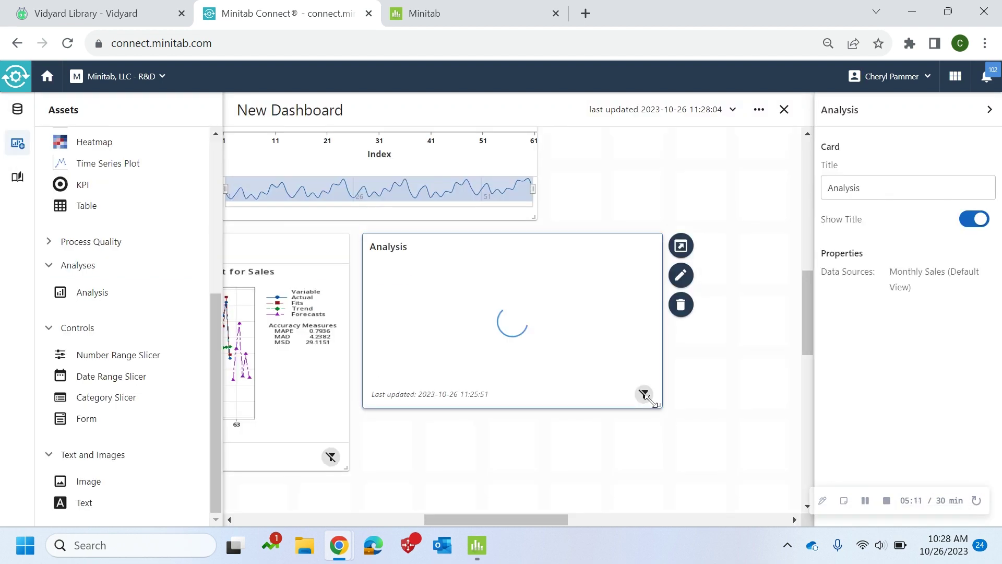
mouse_move(656, 404)
mouse_down()
mouse_move(642, 452)
mouse_move(533, 470)
mouse_up()
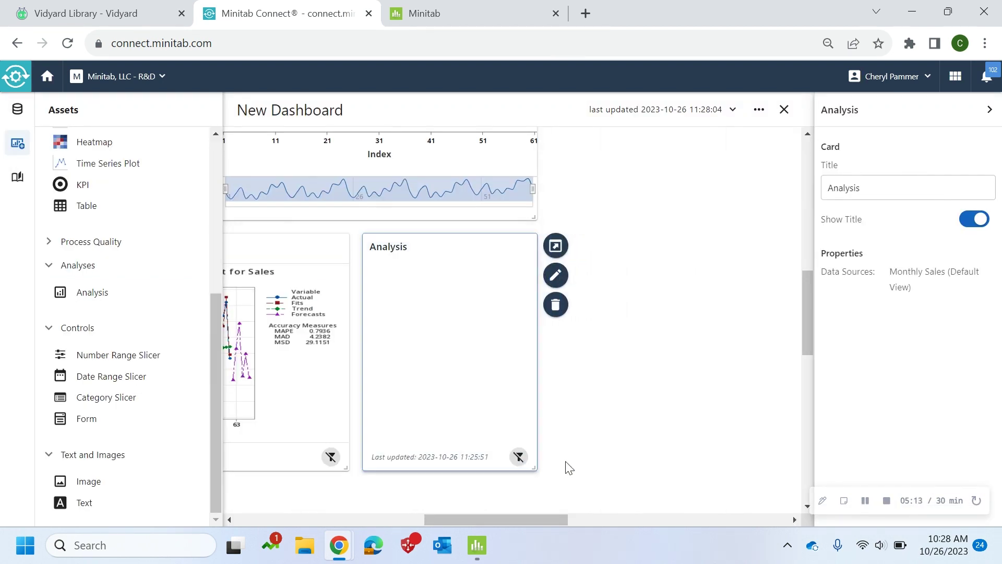
drag(549, 514, 505, 517)
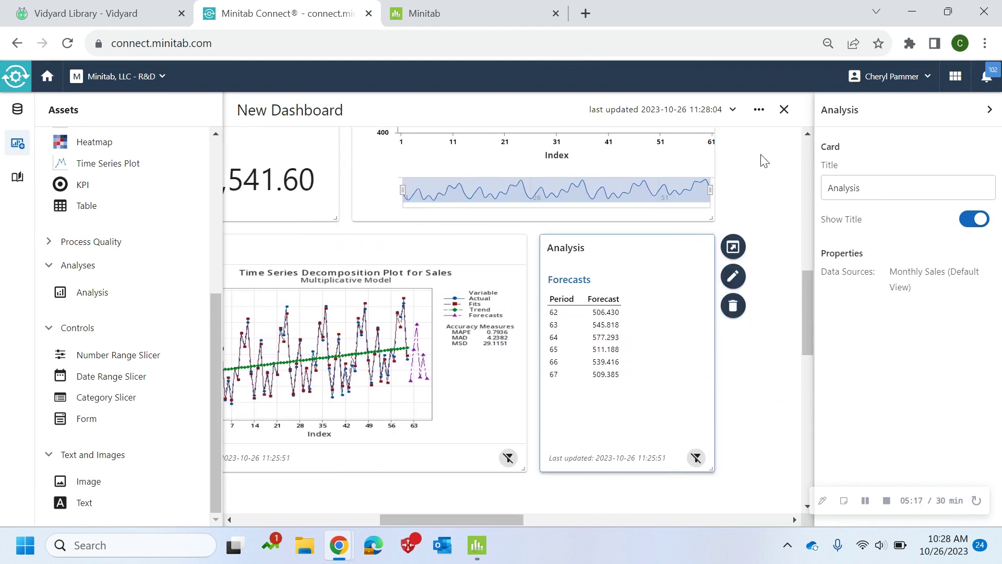
scroll(764, 157, up, 3)
scroll(768, 153, down, 2)
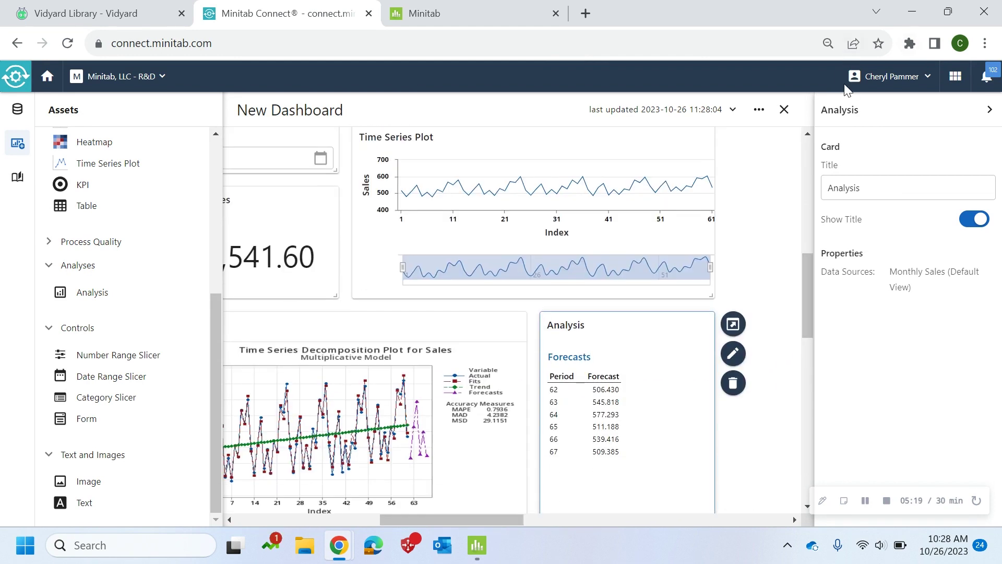
click(979, 110)
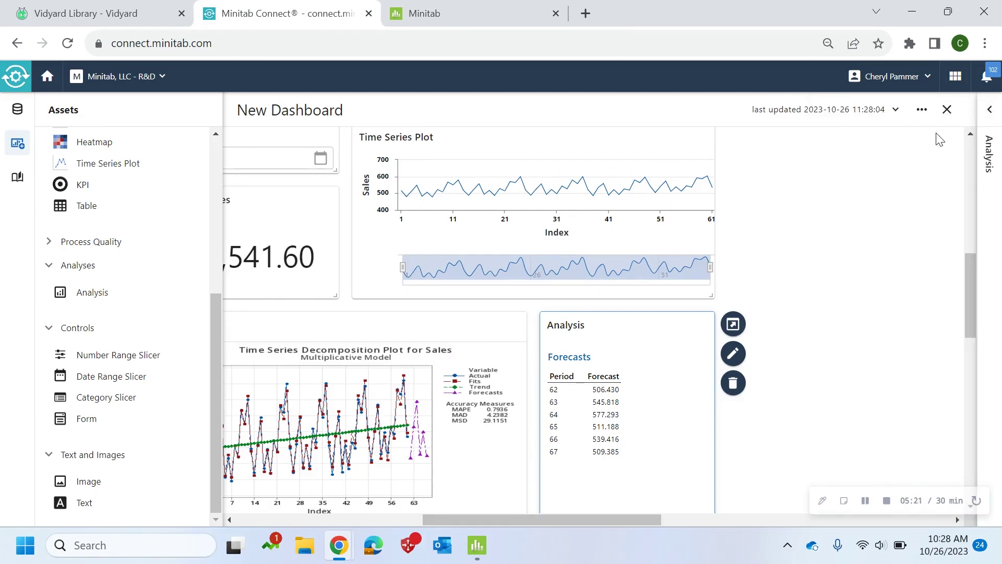
Save the dashboard as 'Monthly' in the Cheryl folder under Dashboards.
click(922, 111)
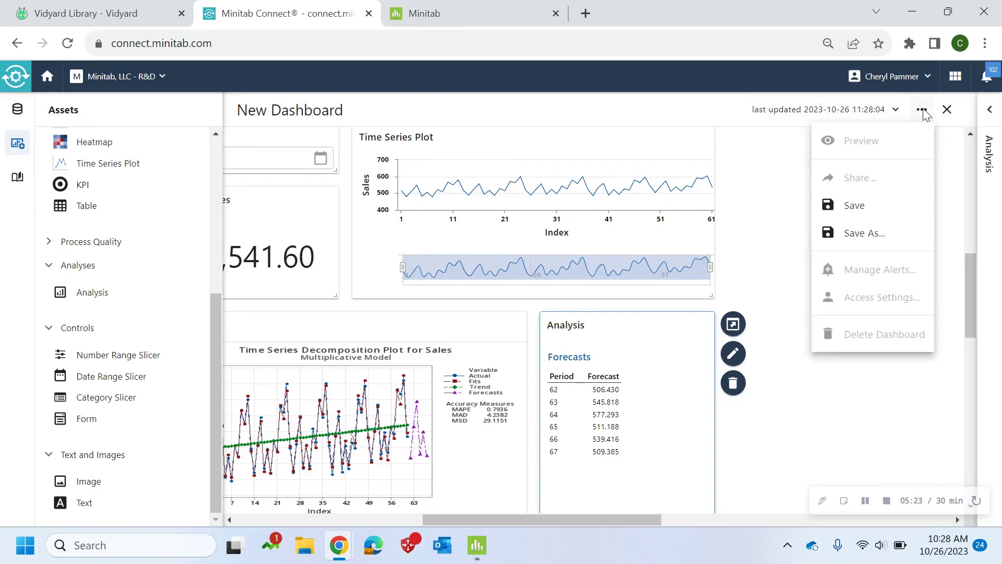
click(834, 205)
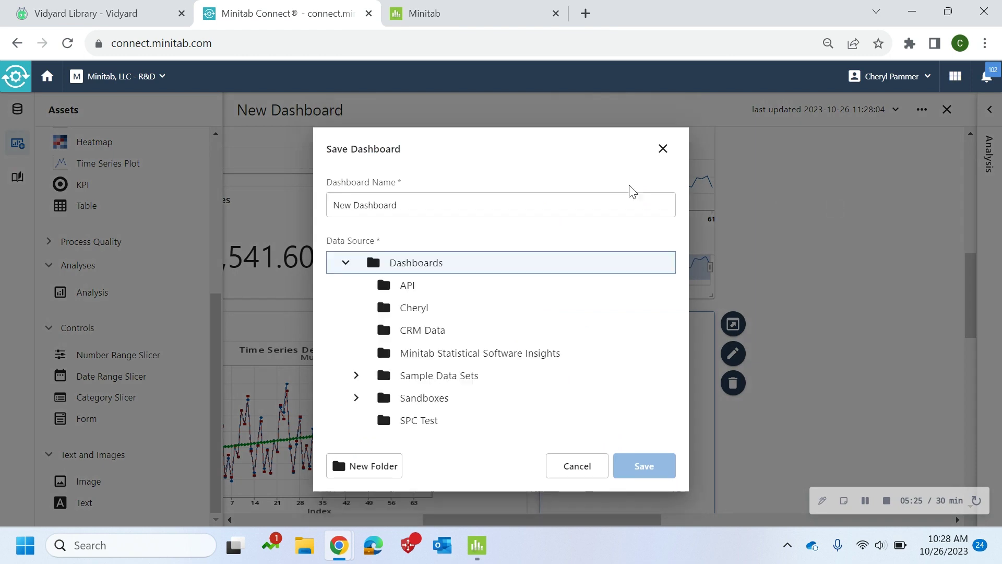
click(462, 216)
key(ctrl+a)
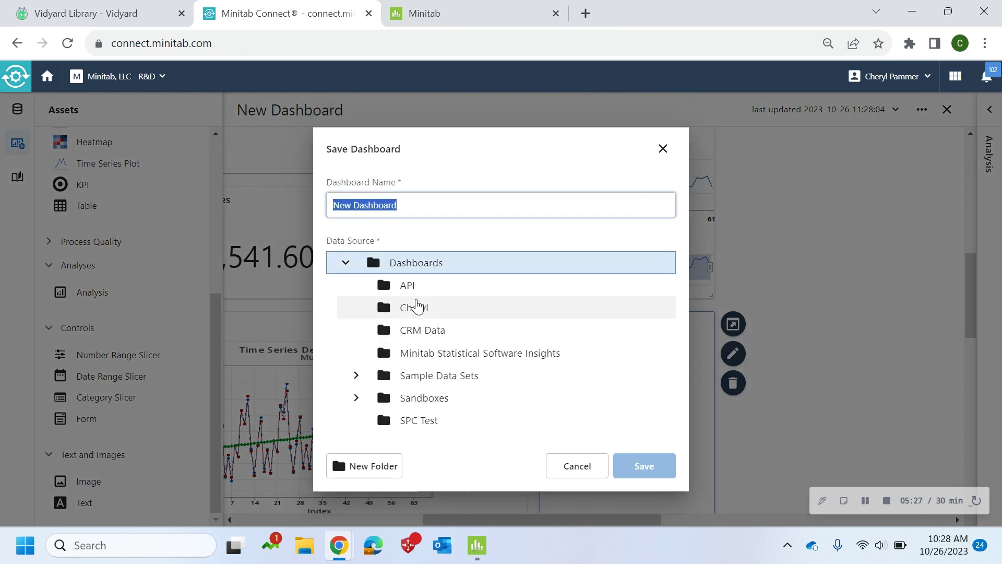
click(424, 311)
triple_click(432, 204)
text(Monthly)
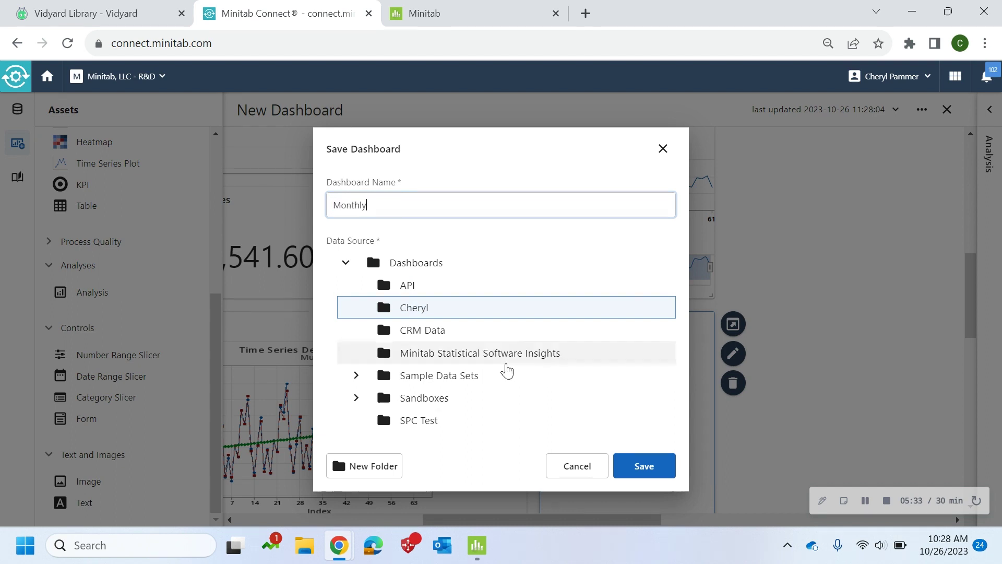
click(650, 472)
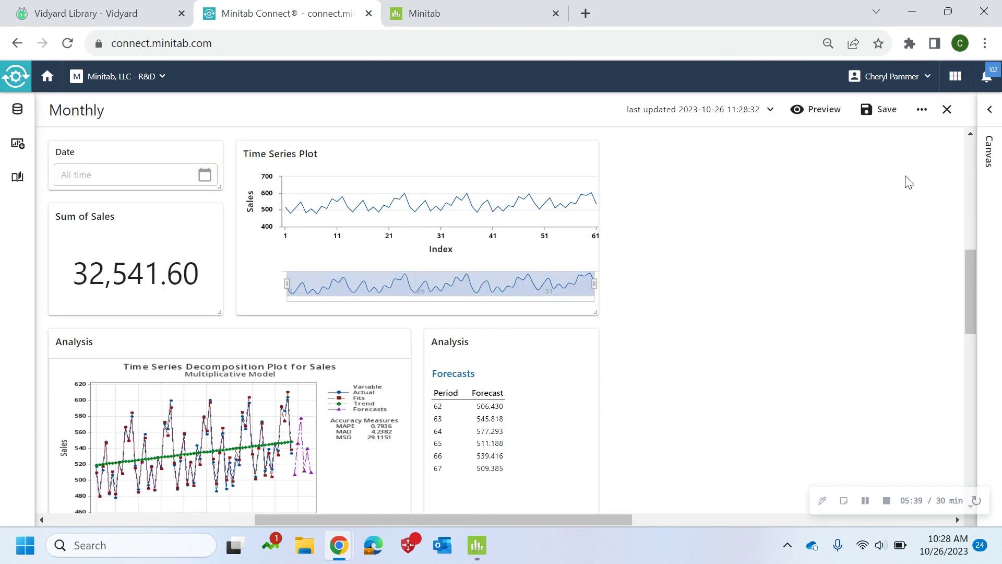
click(921, 110)
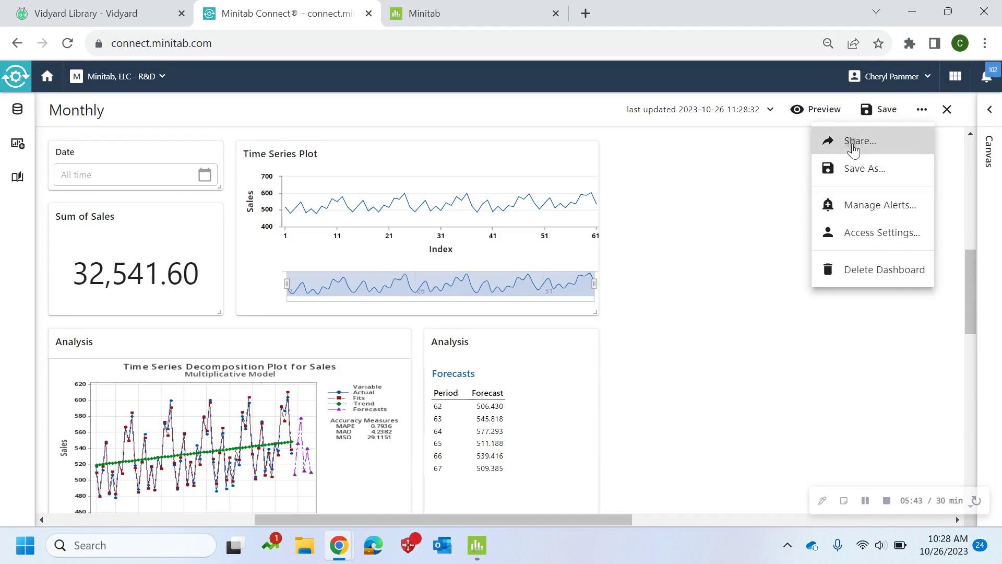
click(819, 114)
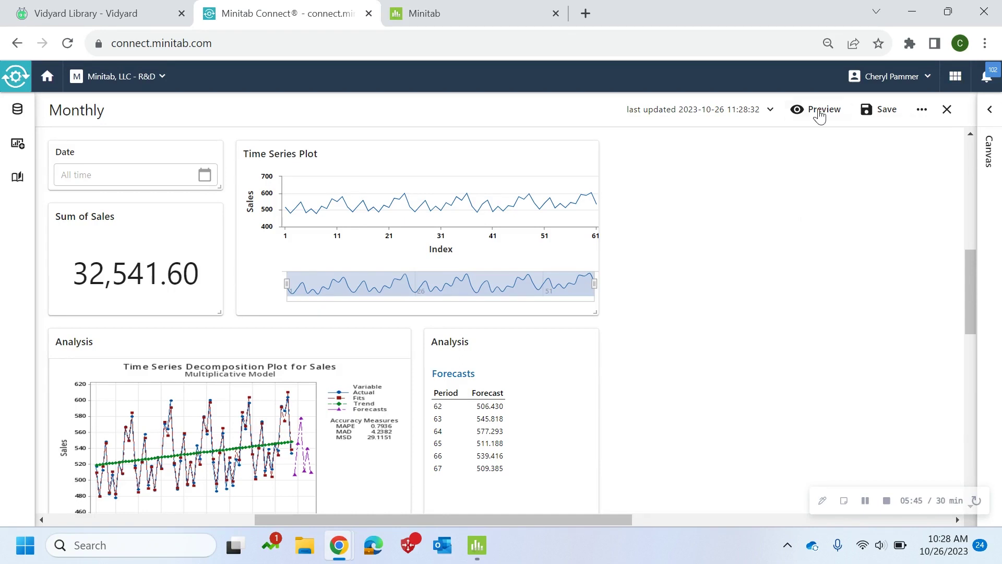